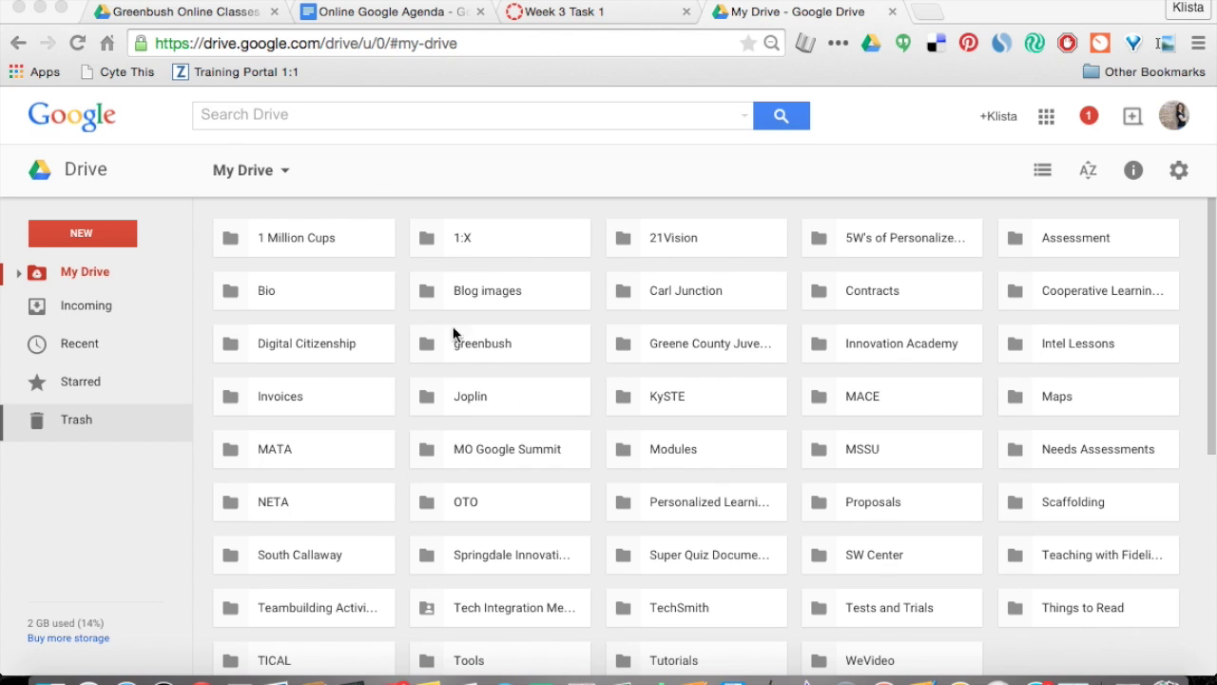
Step: Create a new blank Google Form in the greenbush > Greenbush Online Classes Drive folder
double_click(472, 348)
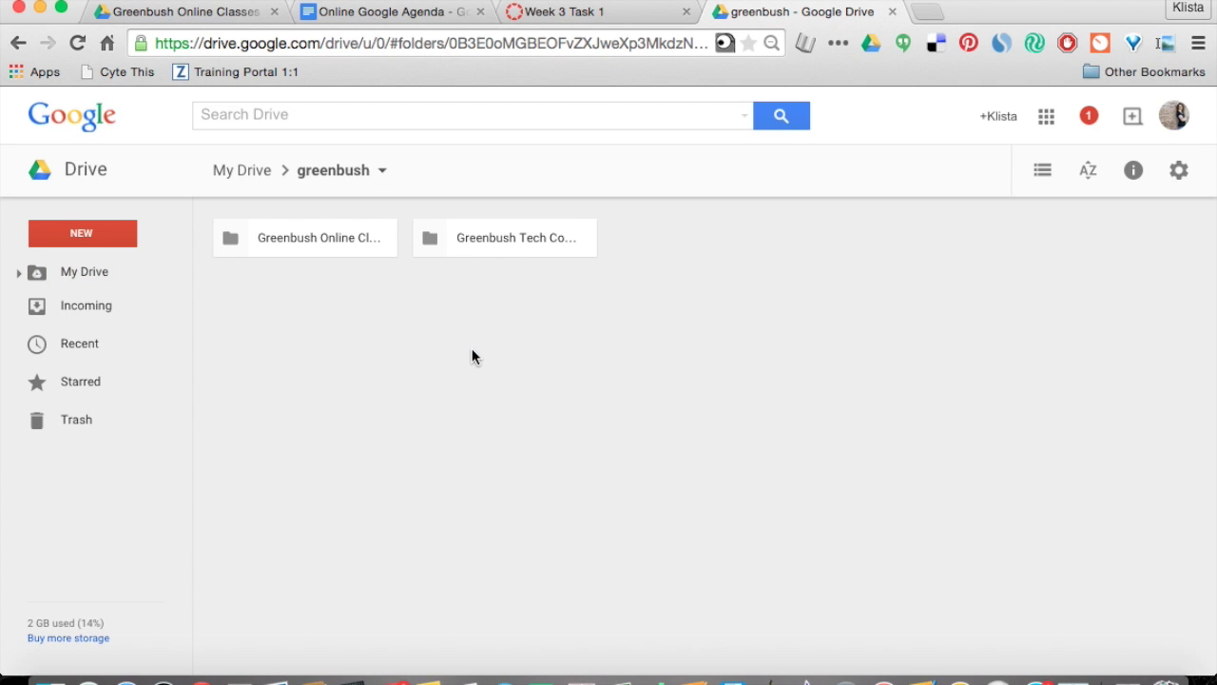
double_click(344, 249)
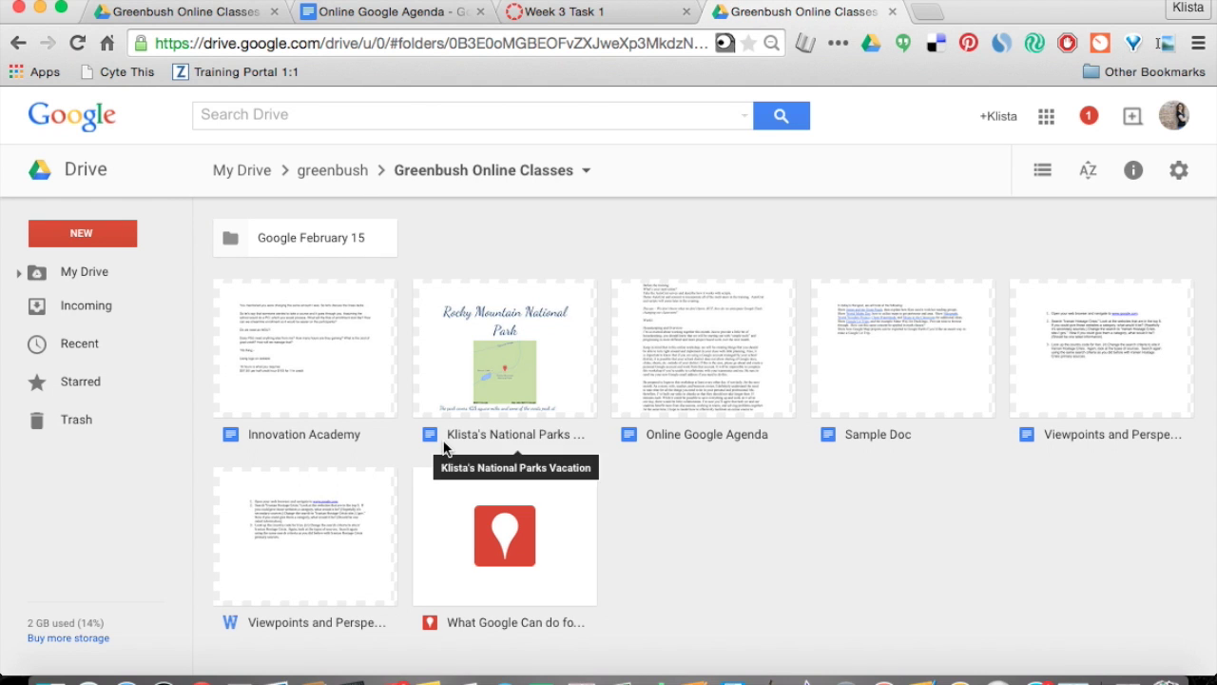
click(122, 235)
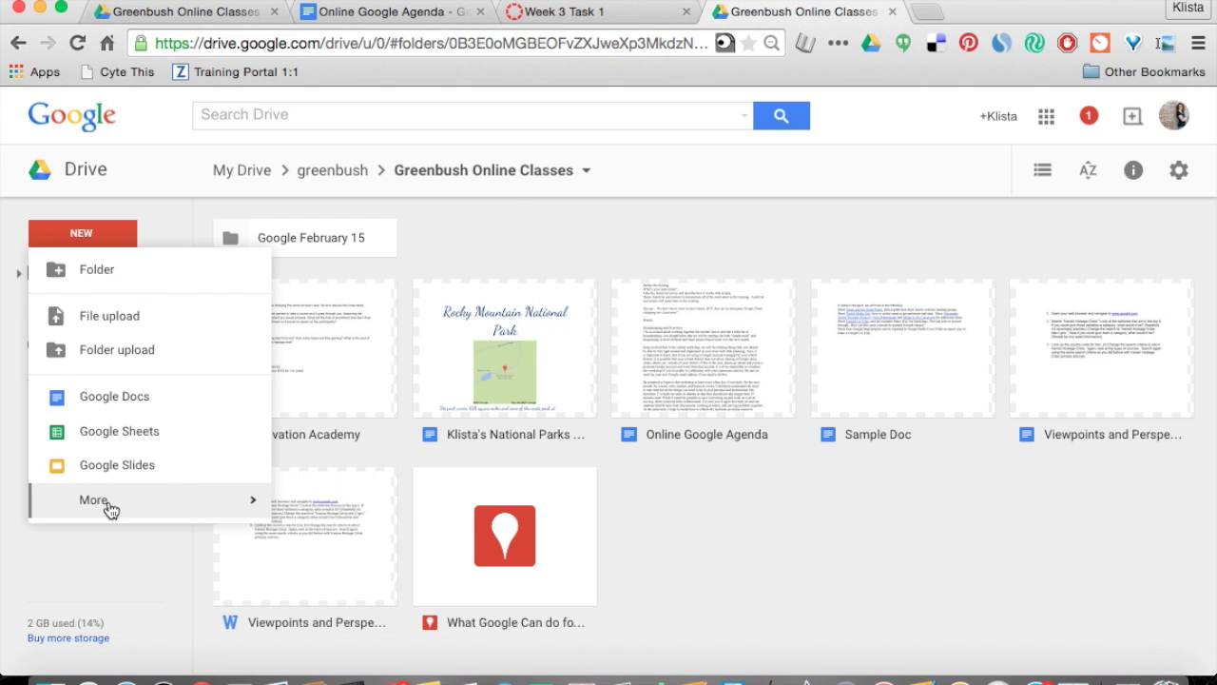
mouse_move(109, 502)
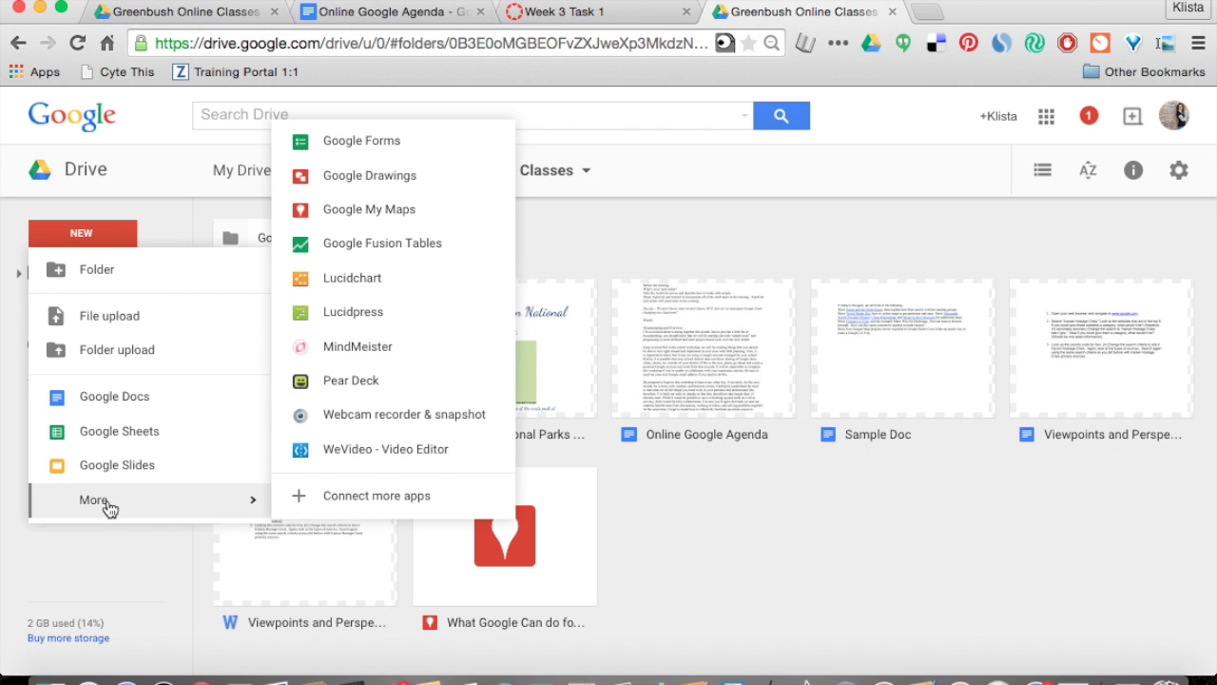
click(340, 144)
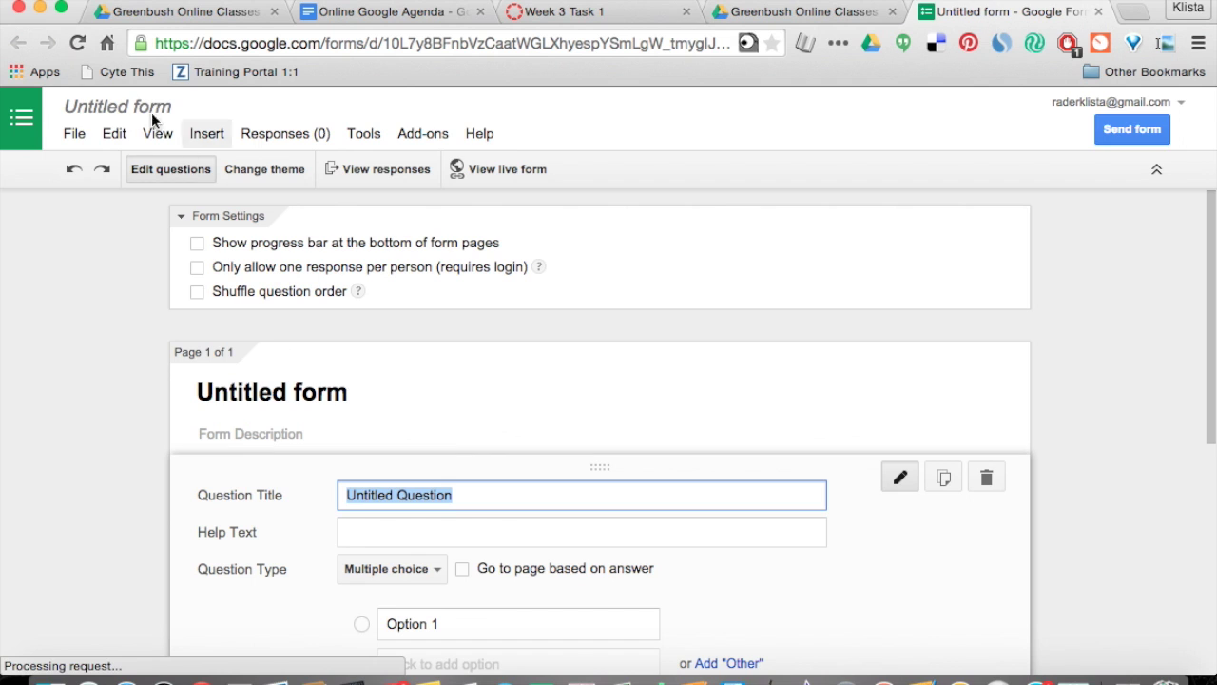
Step: Rename the untitled form to 'Basic Form Auto Format'
click(147, 113)
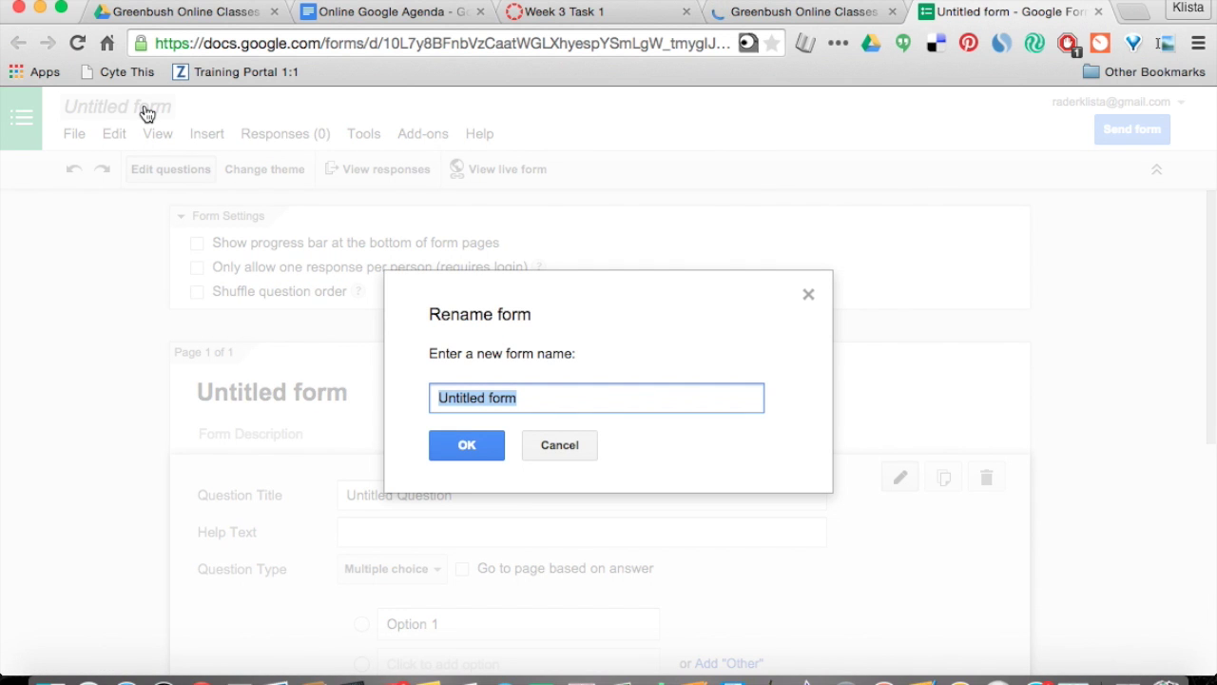
text(Basic )
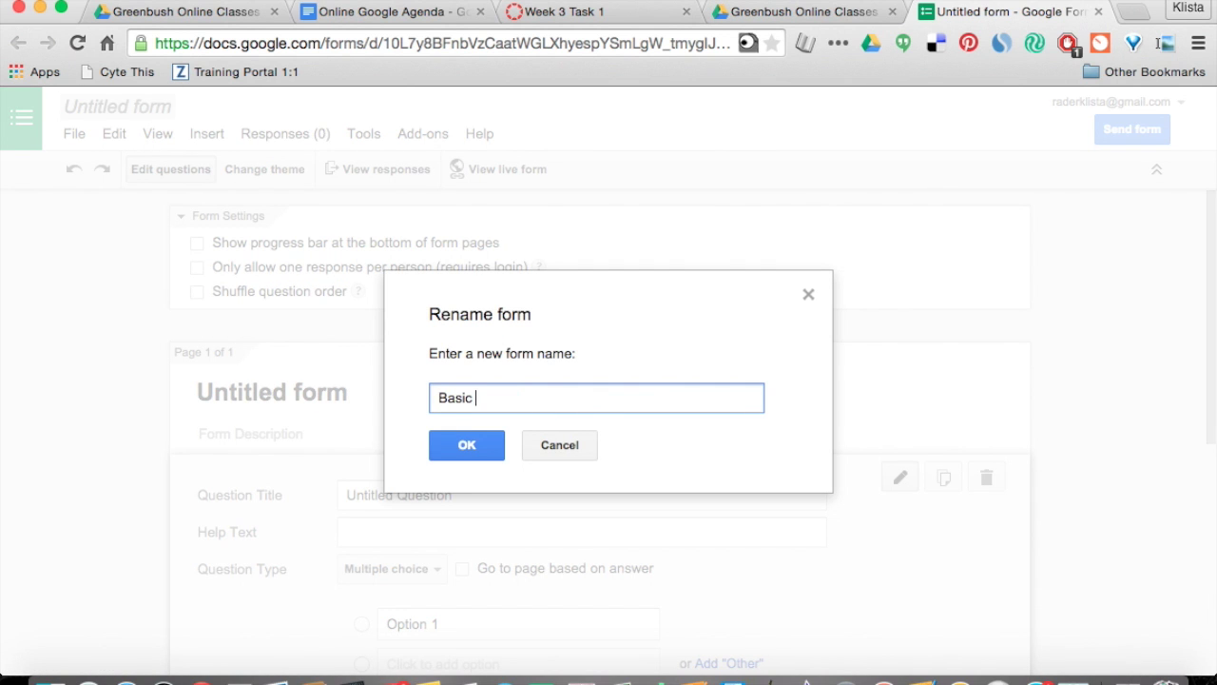
text(Form Auto Format)
click(449, 443)
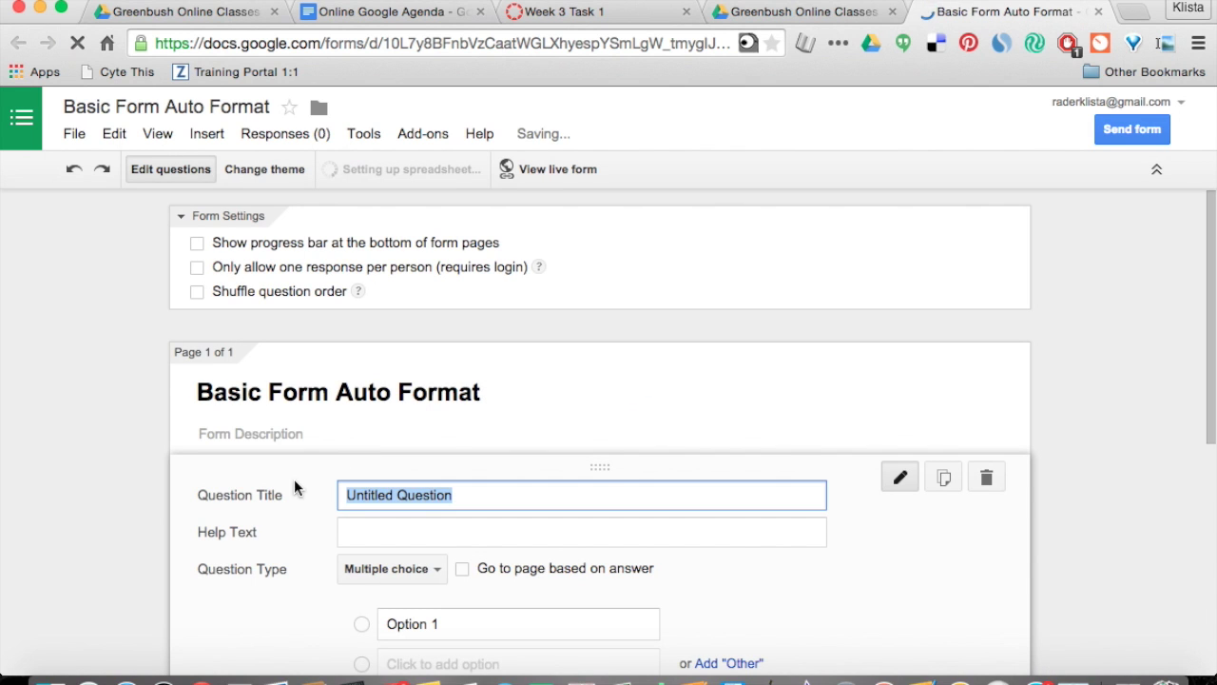
scroll(294, 487, down, 3)
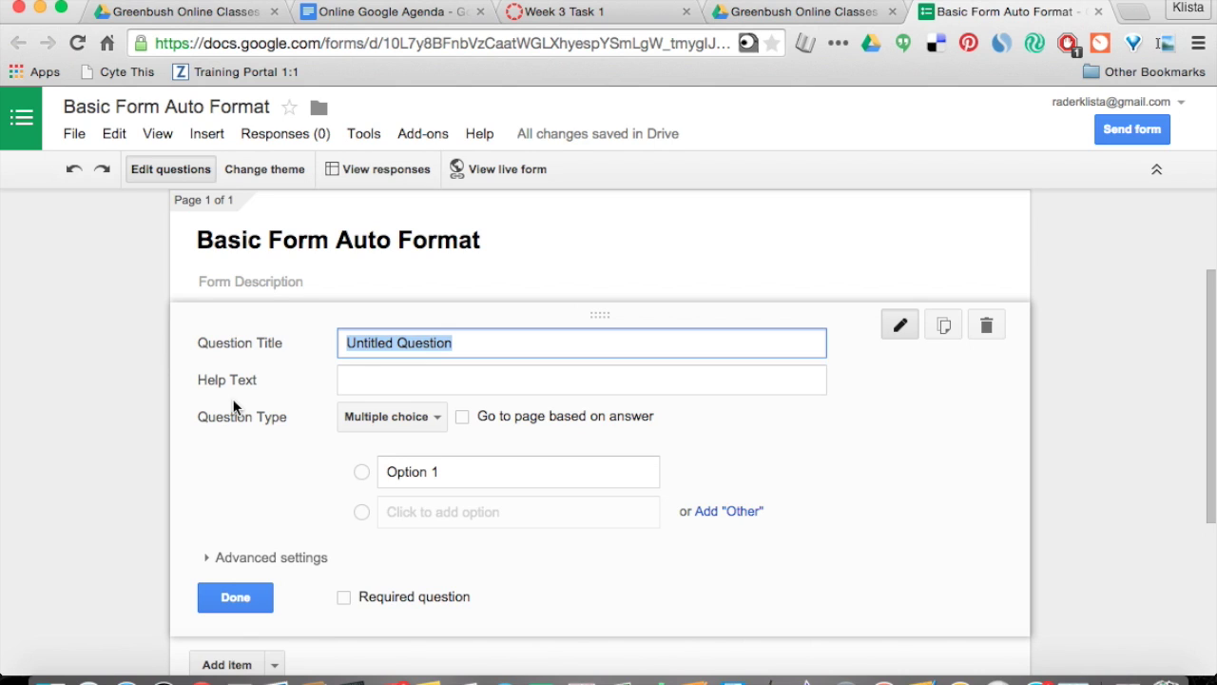
Step: Title the first multiple-choice question 'What is 5 + 5?' with answer choices 3, 4, 5 and 10
text(What is 5 +)
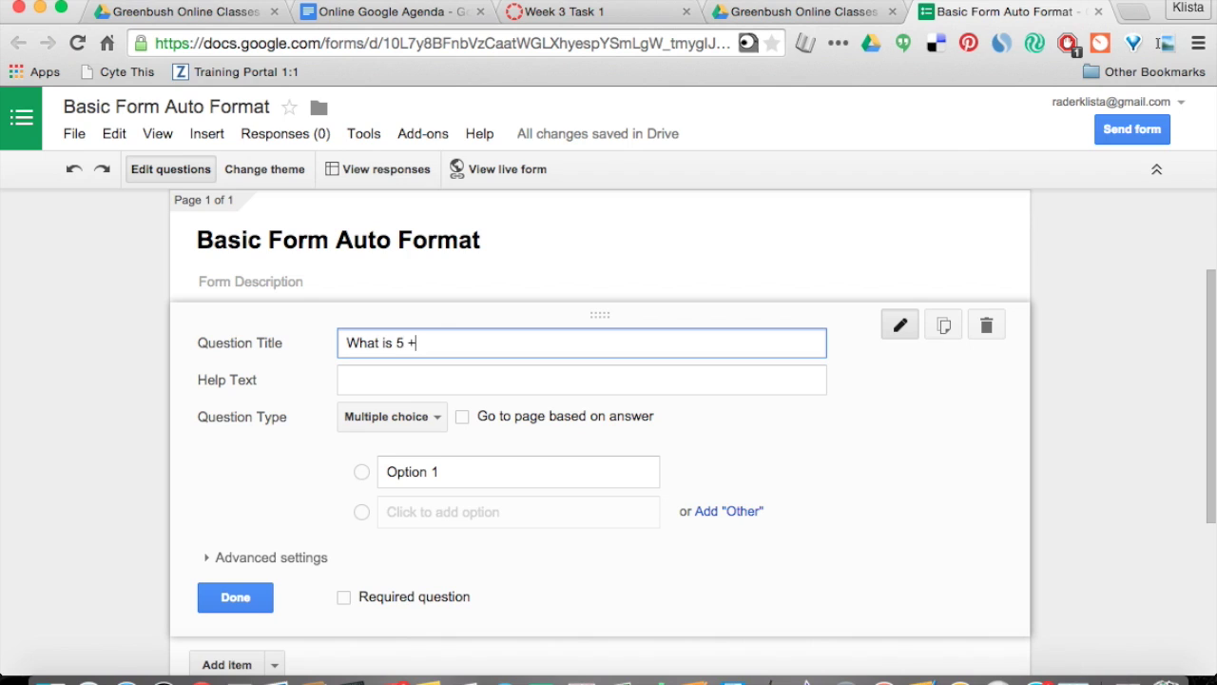
text( 5?)
click(454, 471)
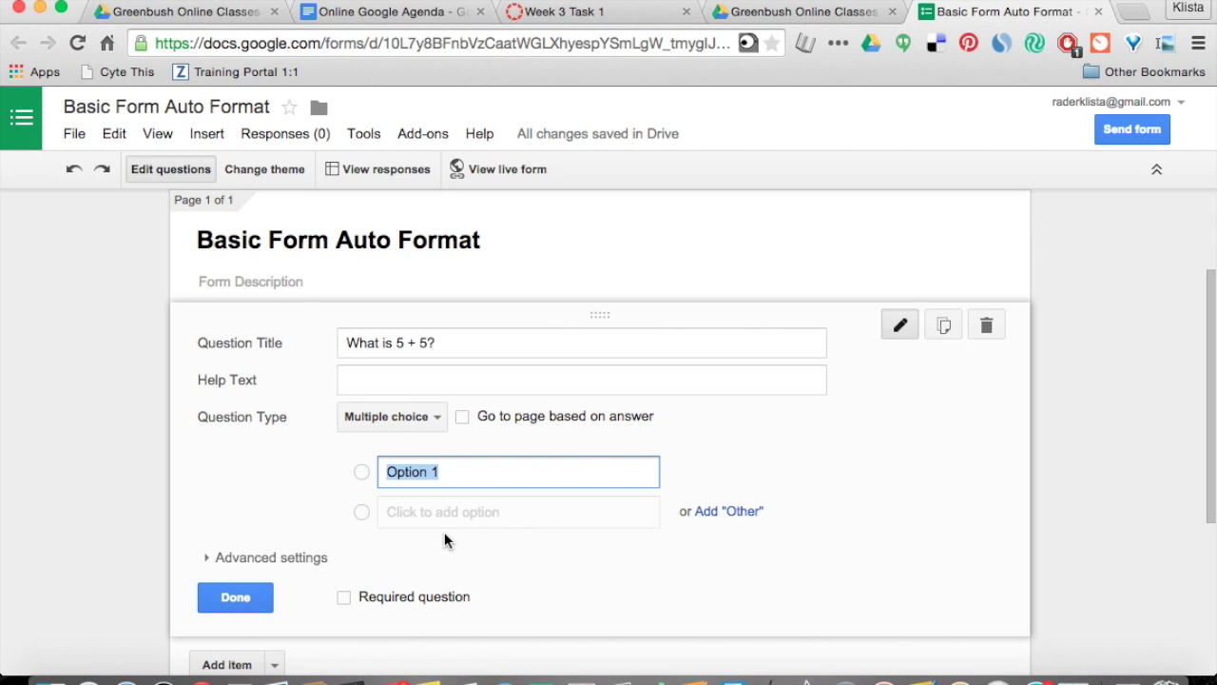
text(3)
key(Return)
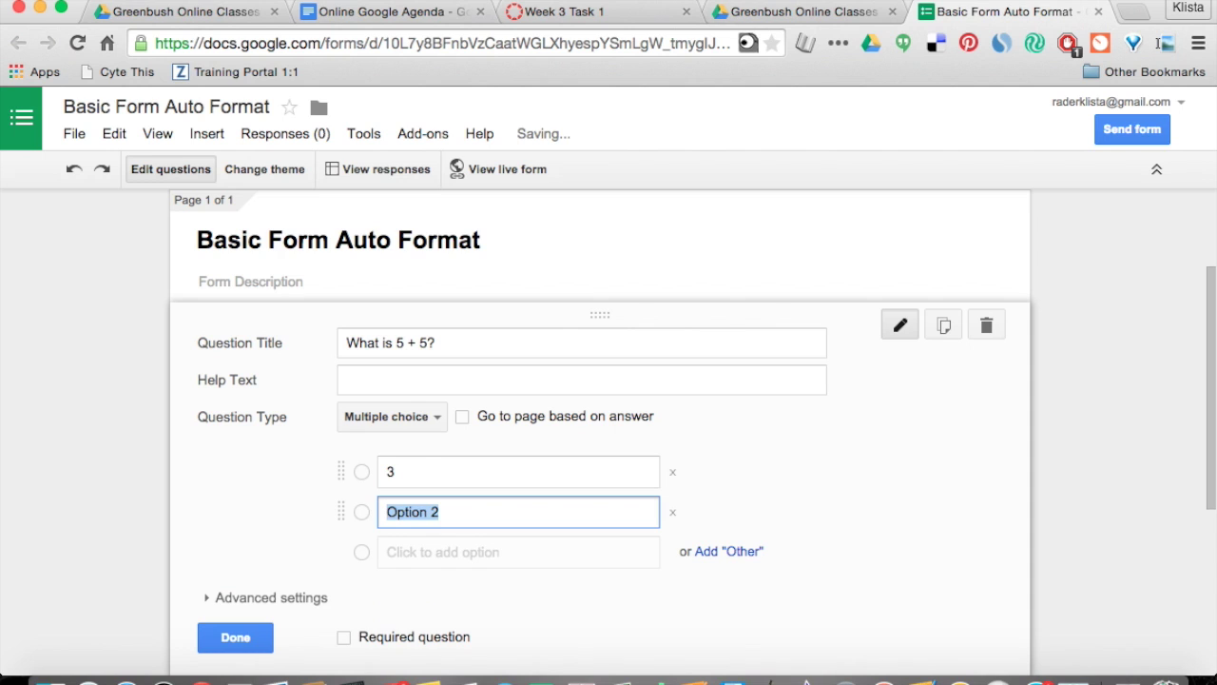
text(4)
key(Return)
text(5)
key(Return)
text(10)
key(Return)
scroll(396, 510, down, 5)
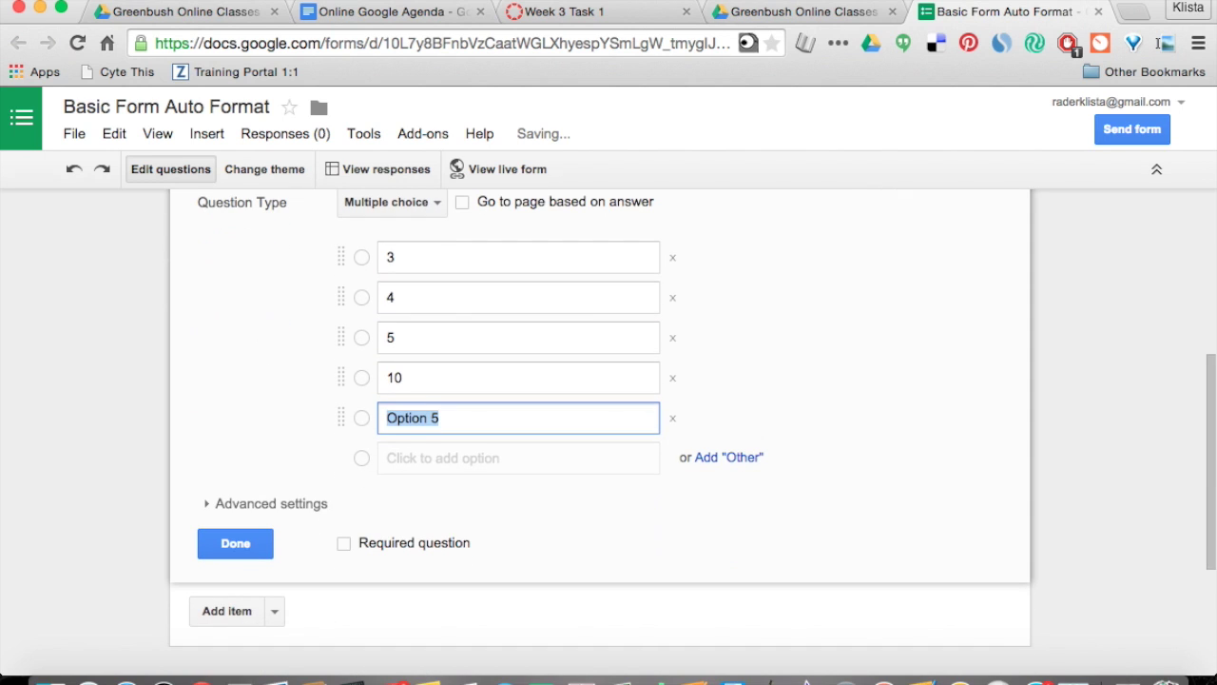
click(246, 549)
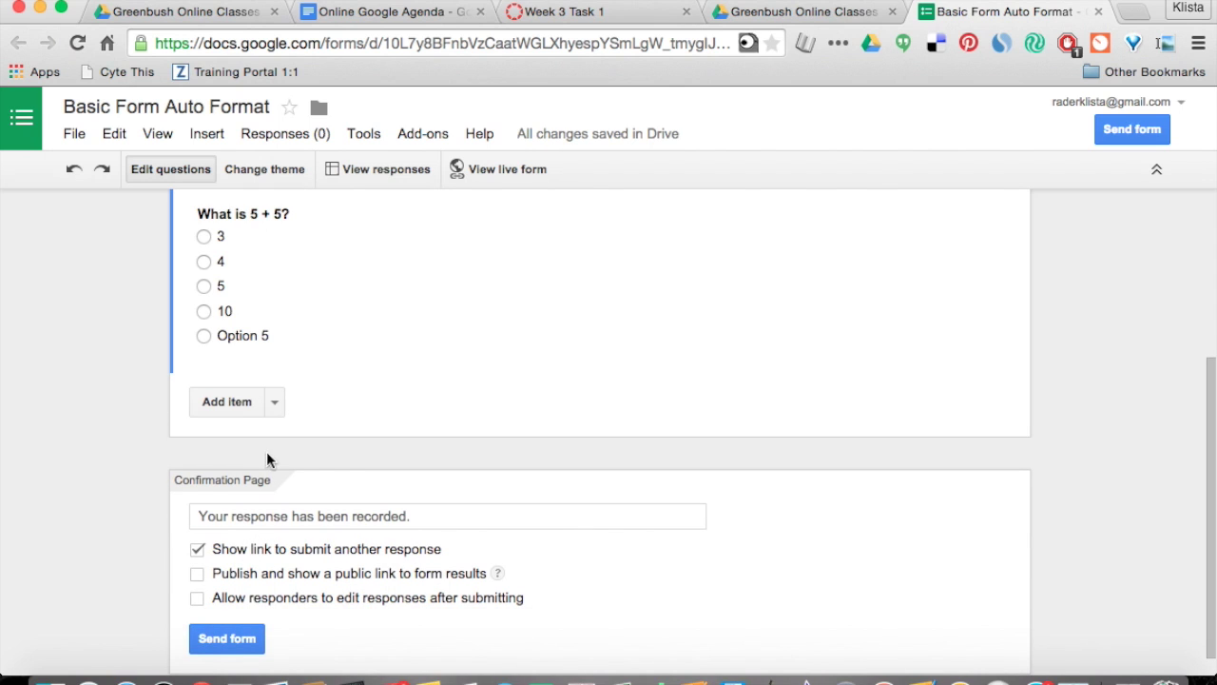
scroll(341, 392, up, 2)
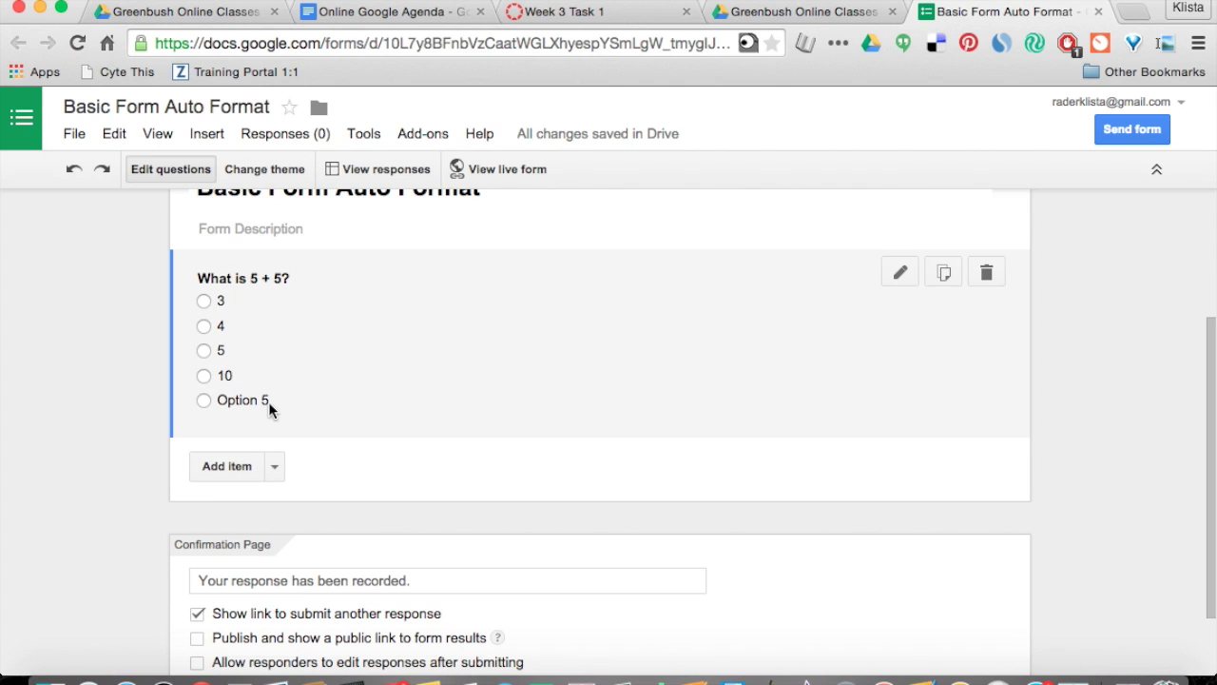
Step: Delete the stray 'Option 5' choice from the 'What is 5 + 5?' question
click(901, 275)
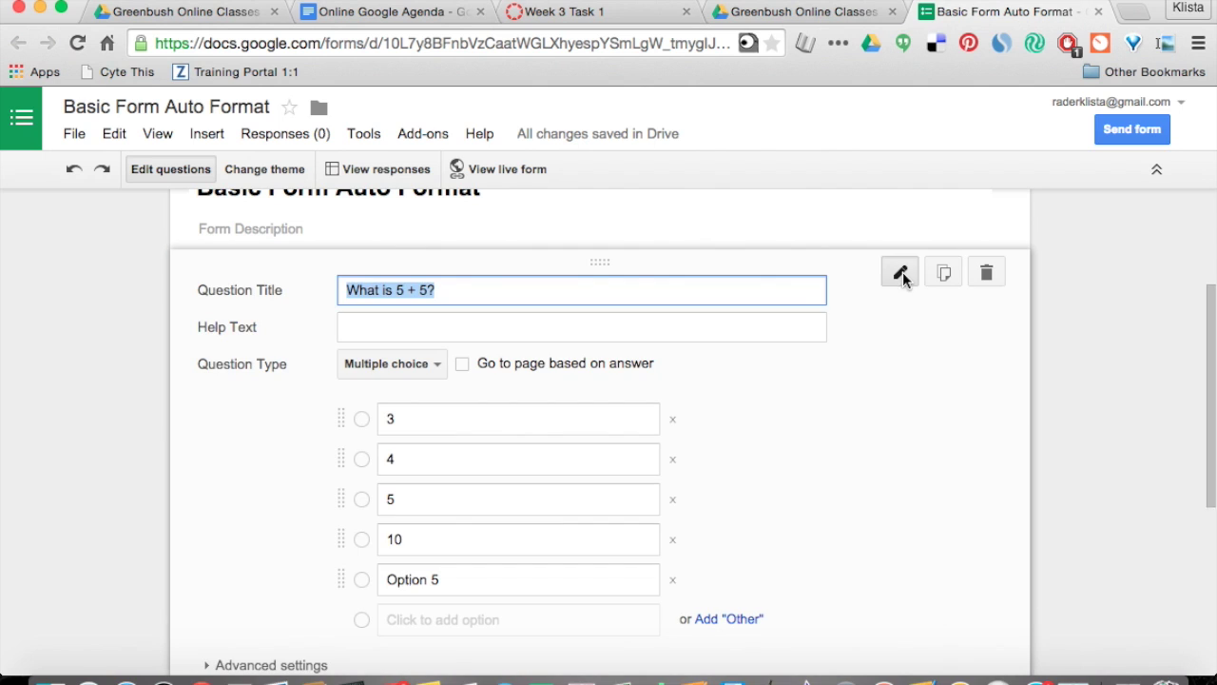
click(673, 580)
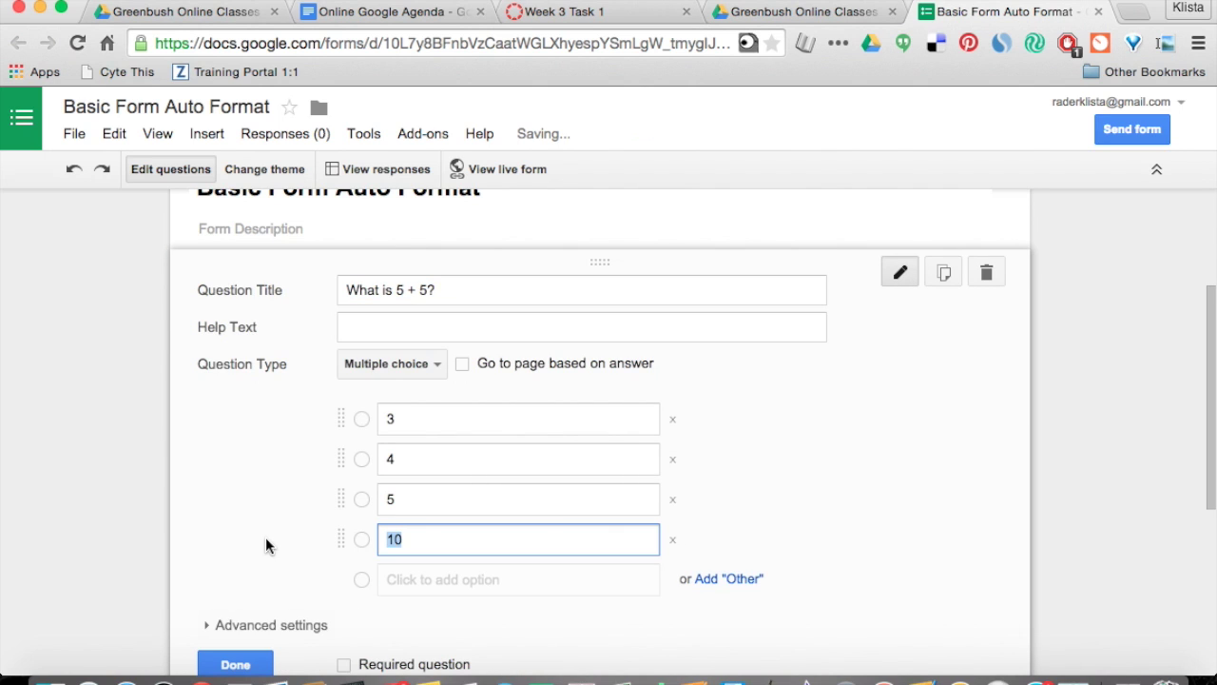
scroll(265, 542, down, 3)
click(236, 549)
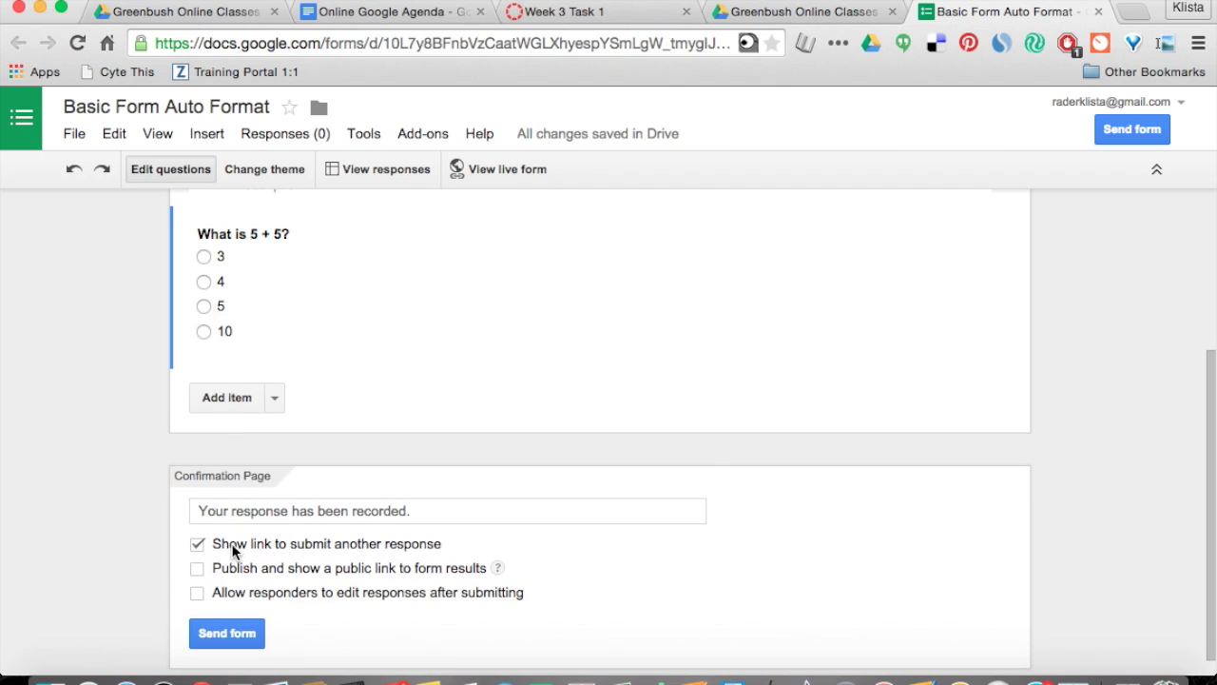
click(274, 399)
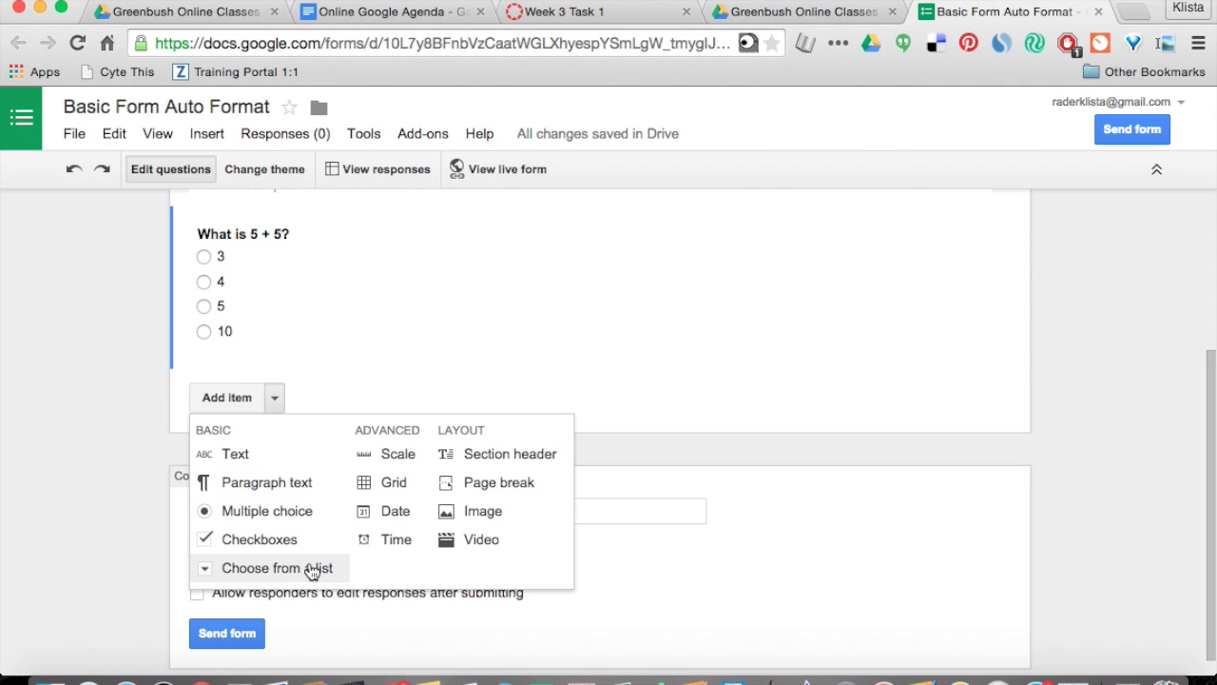
Step: Add a short-text question 'If I take away, what am I doing?' below the first
click(247, 454)
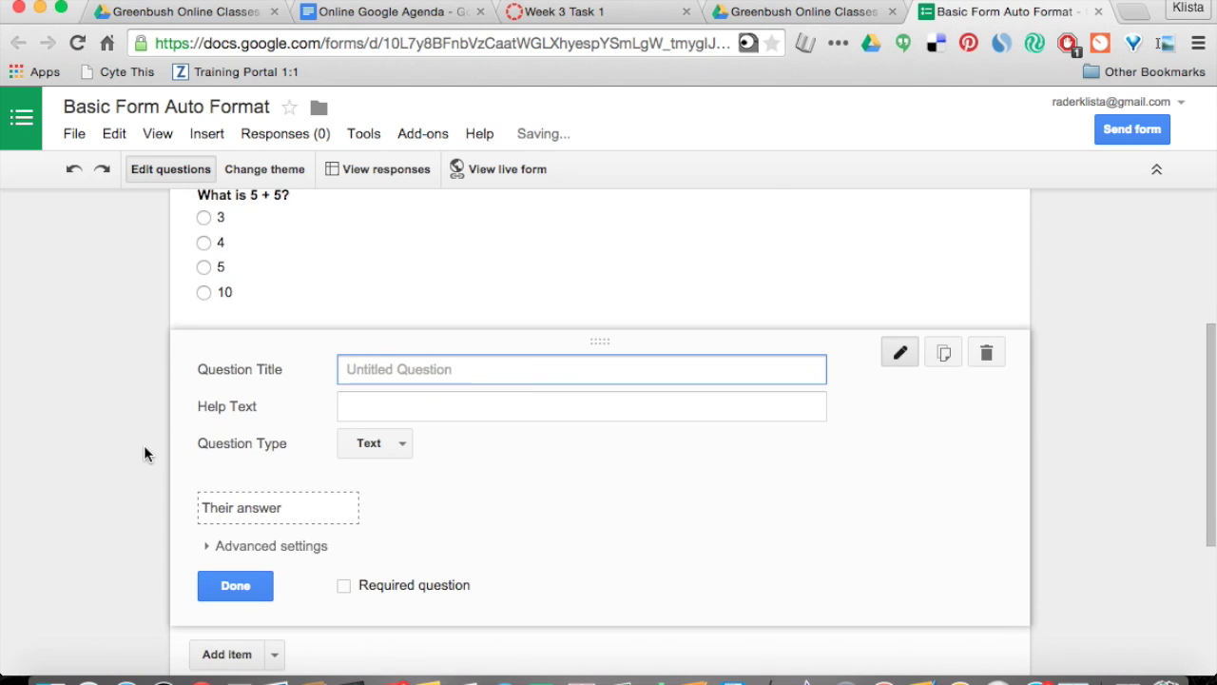
text(I)
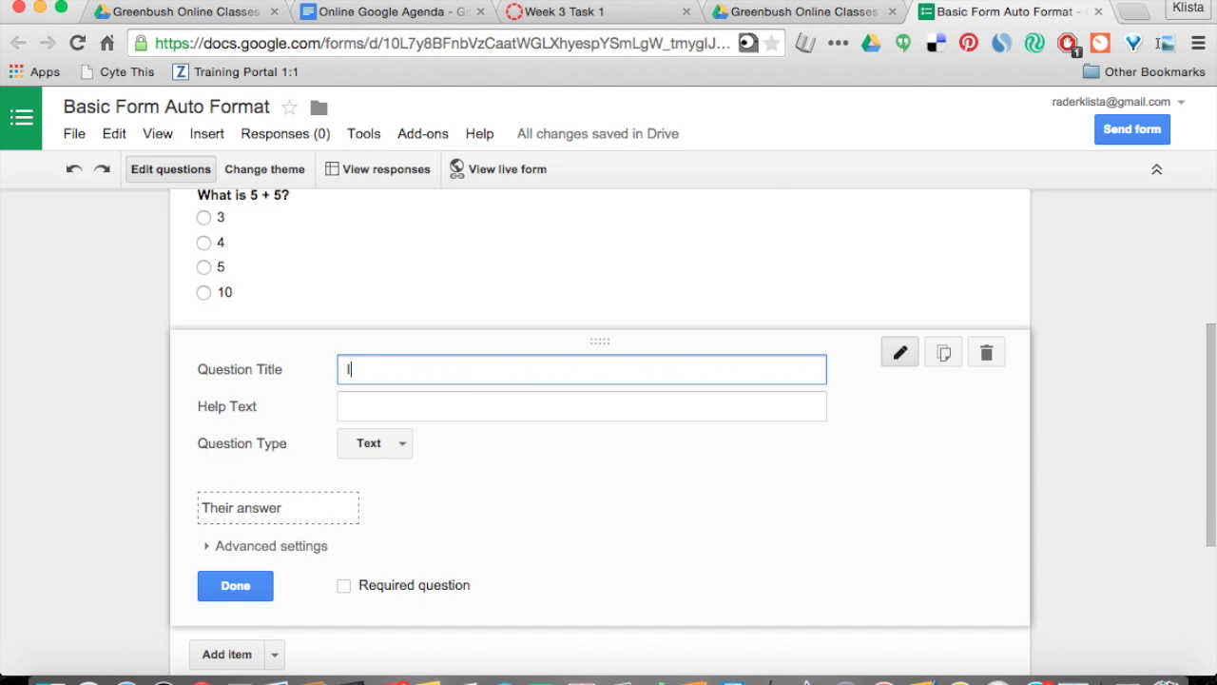
text(f I take away, what am I doing?)
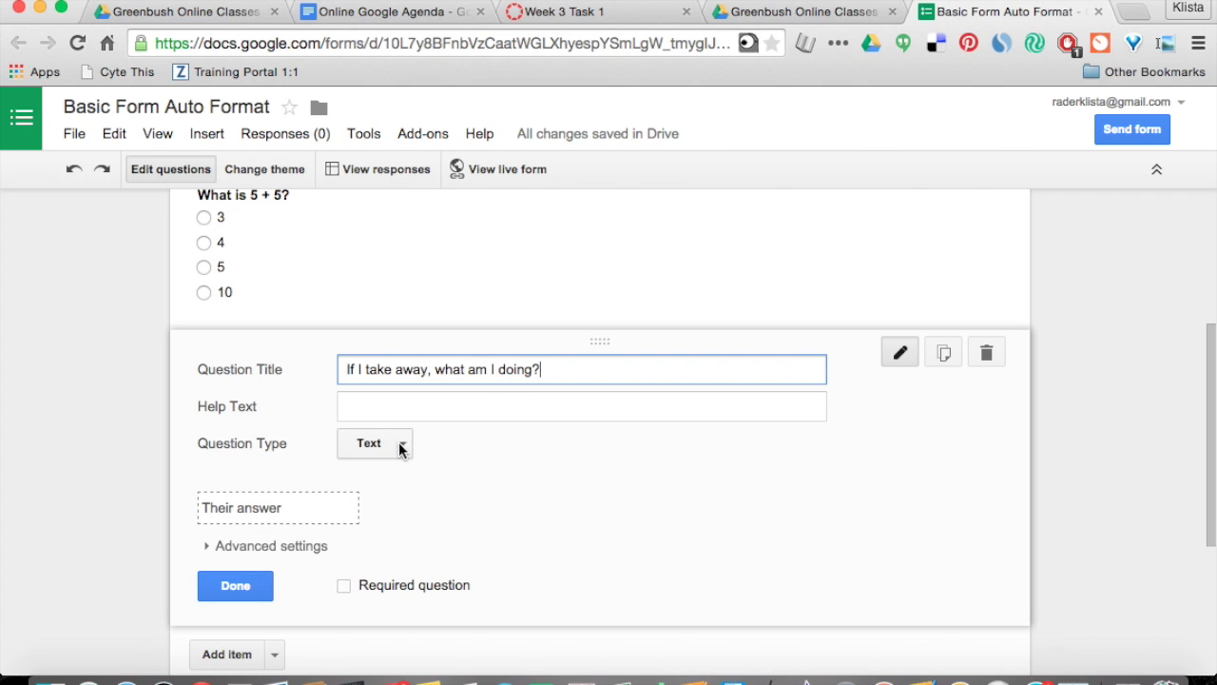
click(237, 584)
scroll(211, 557, down, 2)
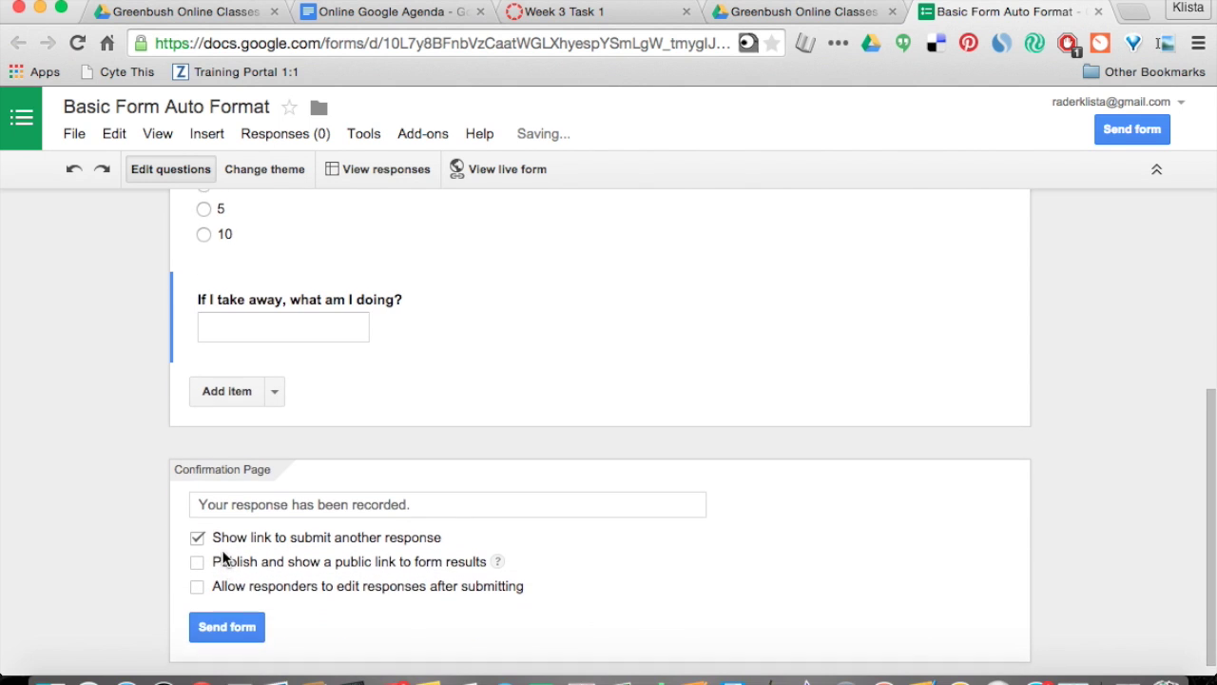
click(273, 382)
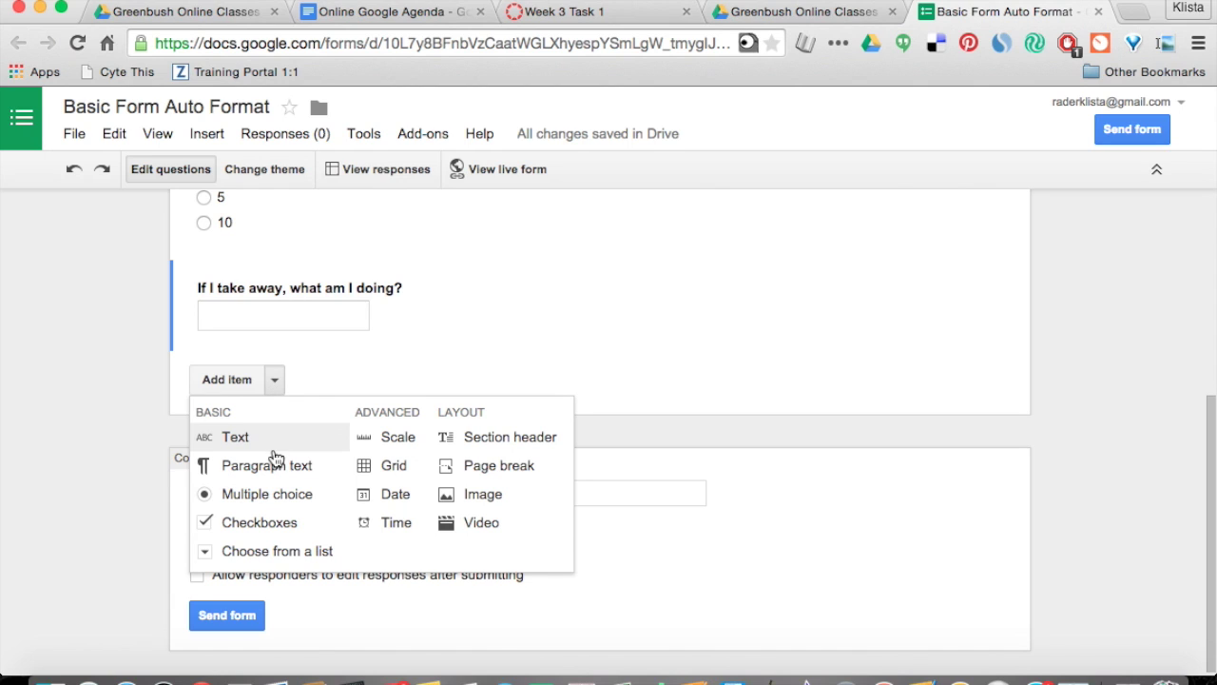
Step: Add a checkbox question 'How are you feeling today?' with choices happy, sad and angry
click(271, 524)
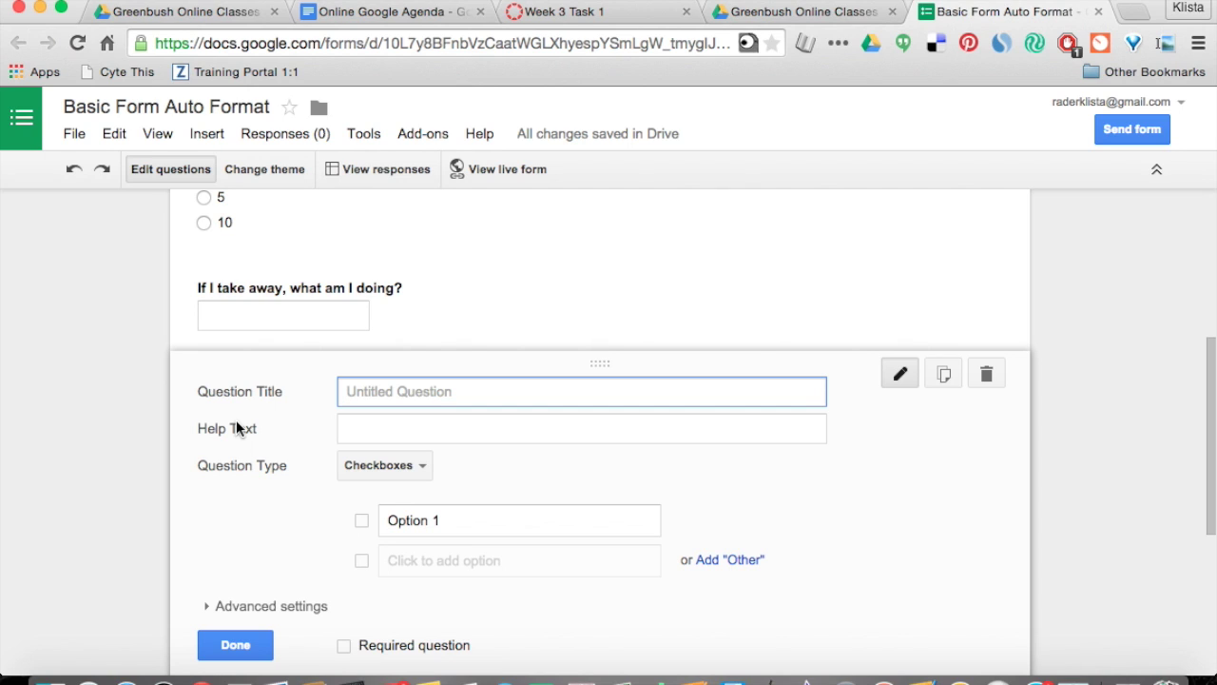
text(How)
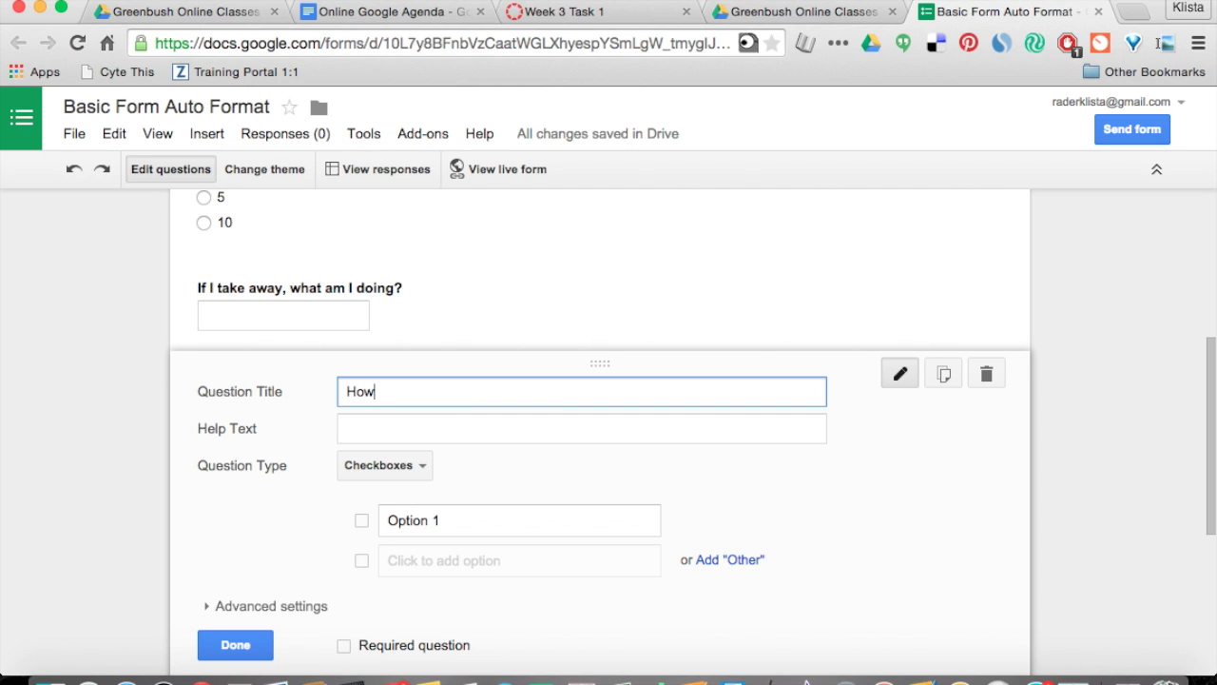
text( are you feeling today?)
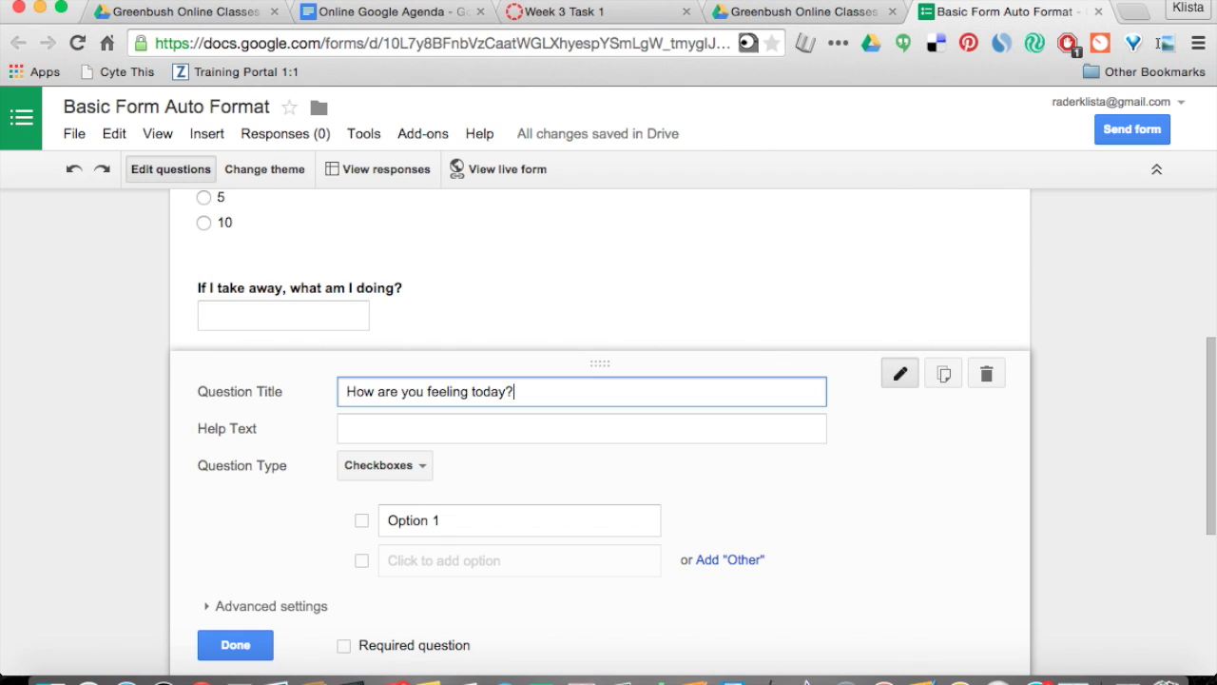
scroll(600, 428, down, 3)
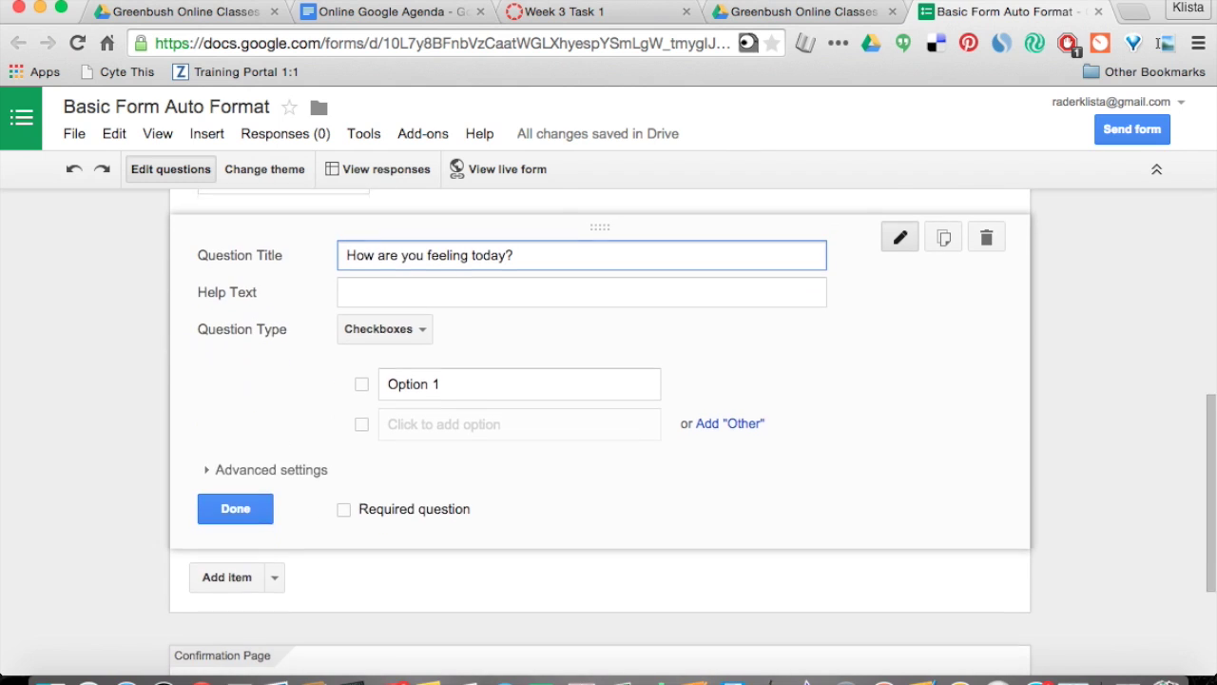
click(452, 386)
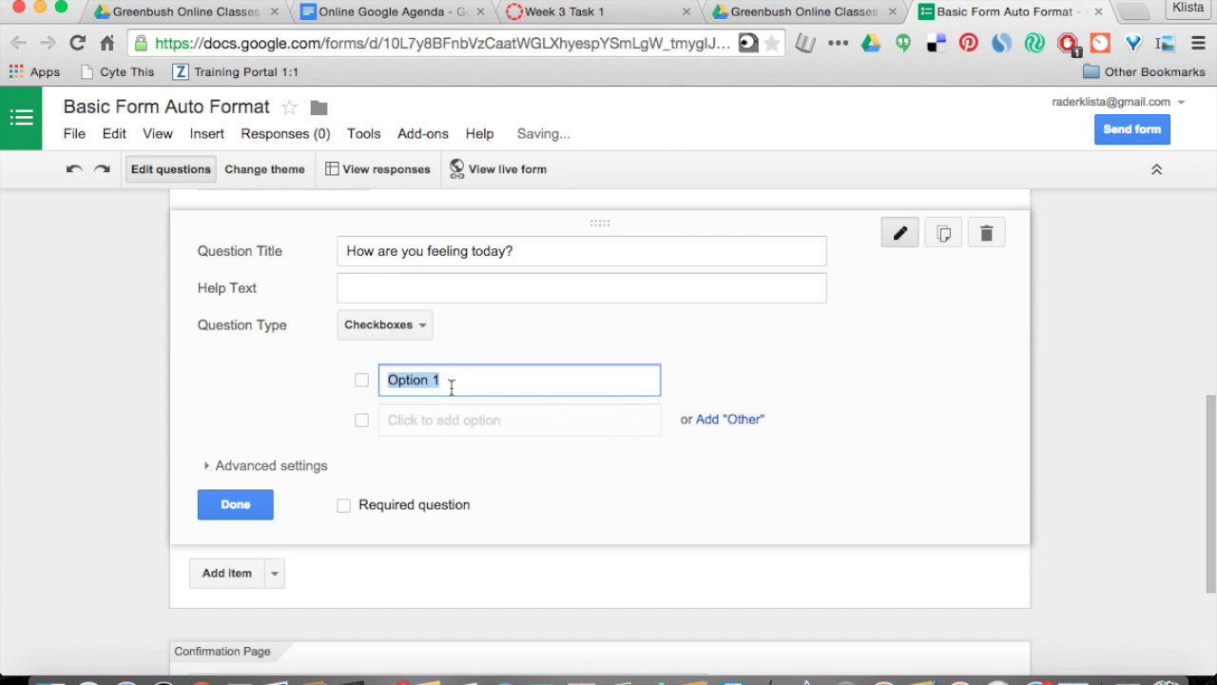
text(happy)
key(Return)
text(sad)
key(Tab)
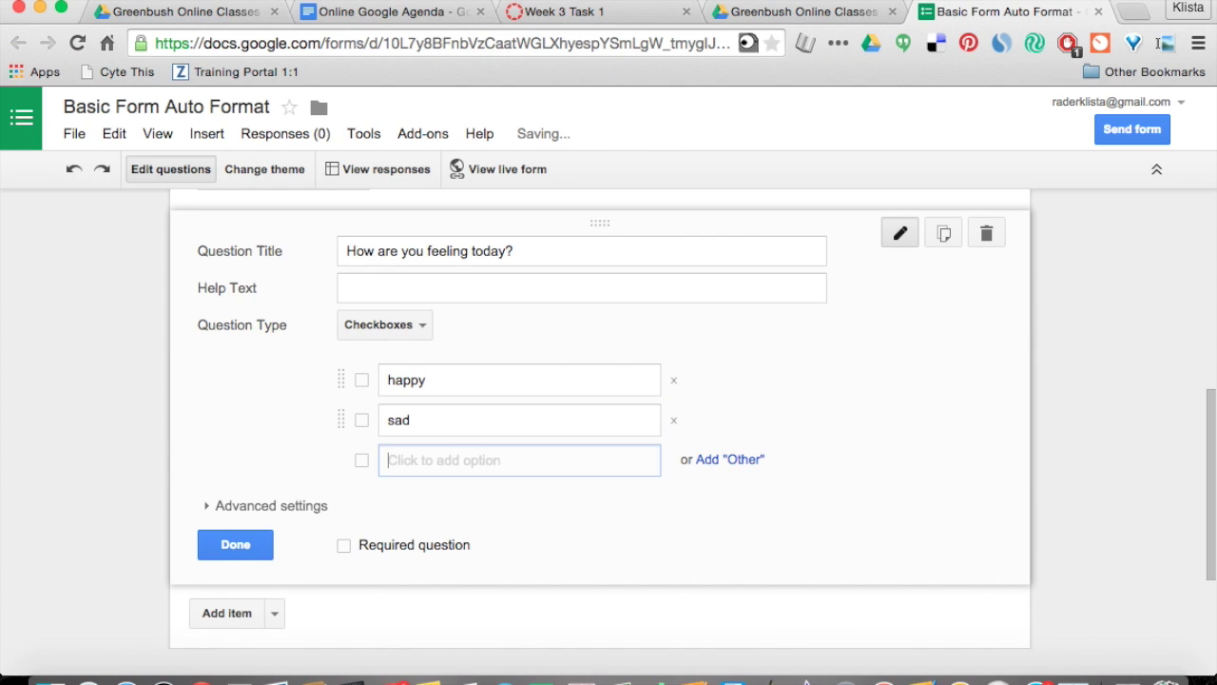
key(Tab)
text(angry)
key(Tab)
key(Tab)
key(Tab)
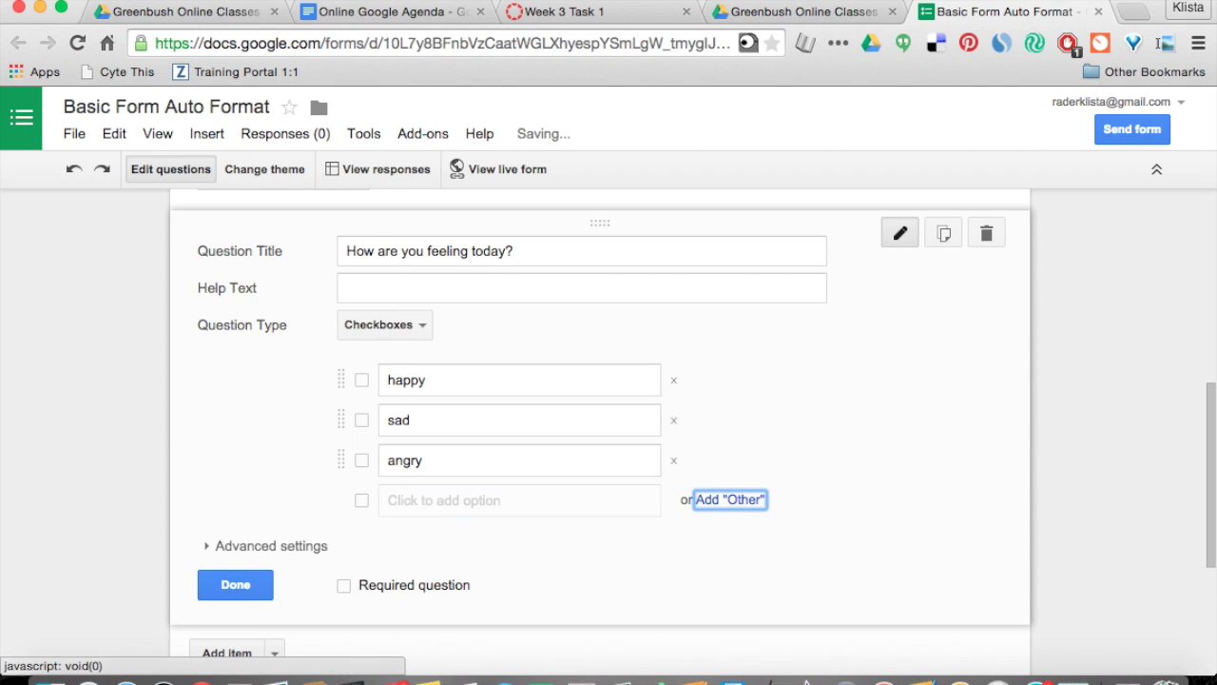
Step: Add the choices ecstatic and moody to the mood question and finish editing it
click(404, 500)
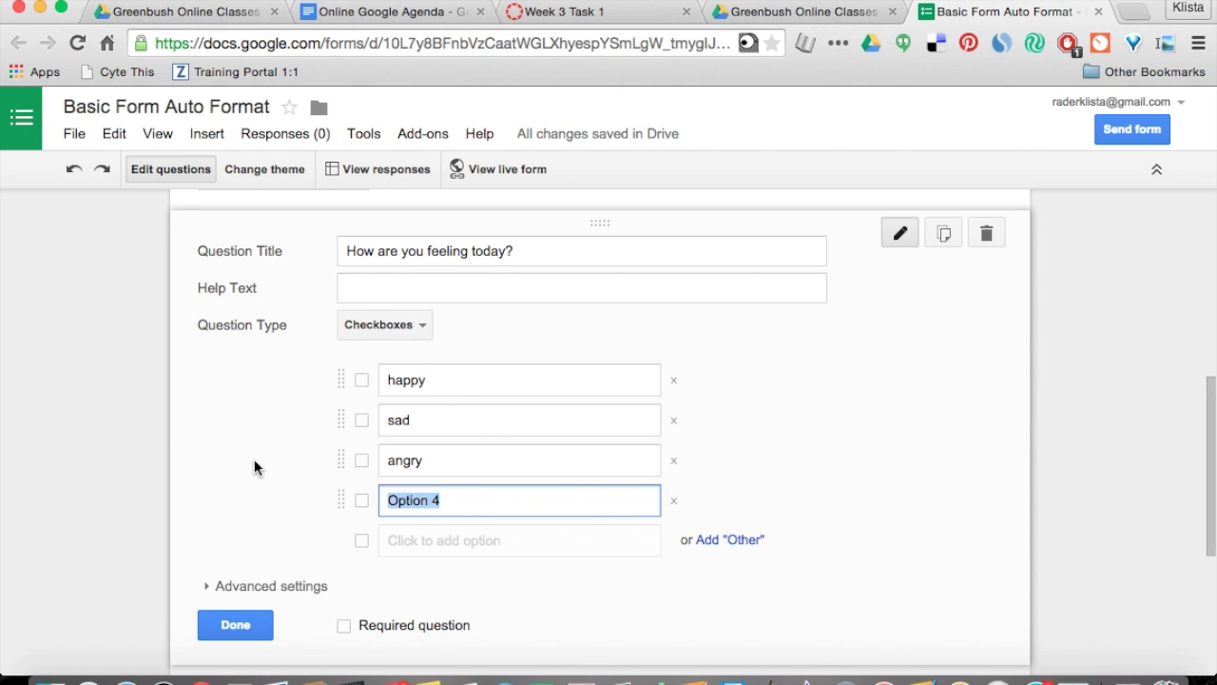
text(ecstatic)
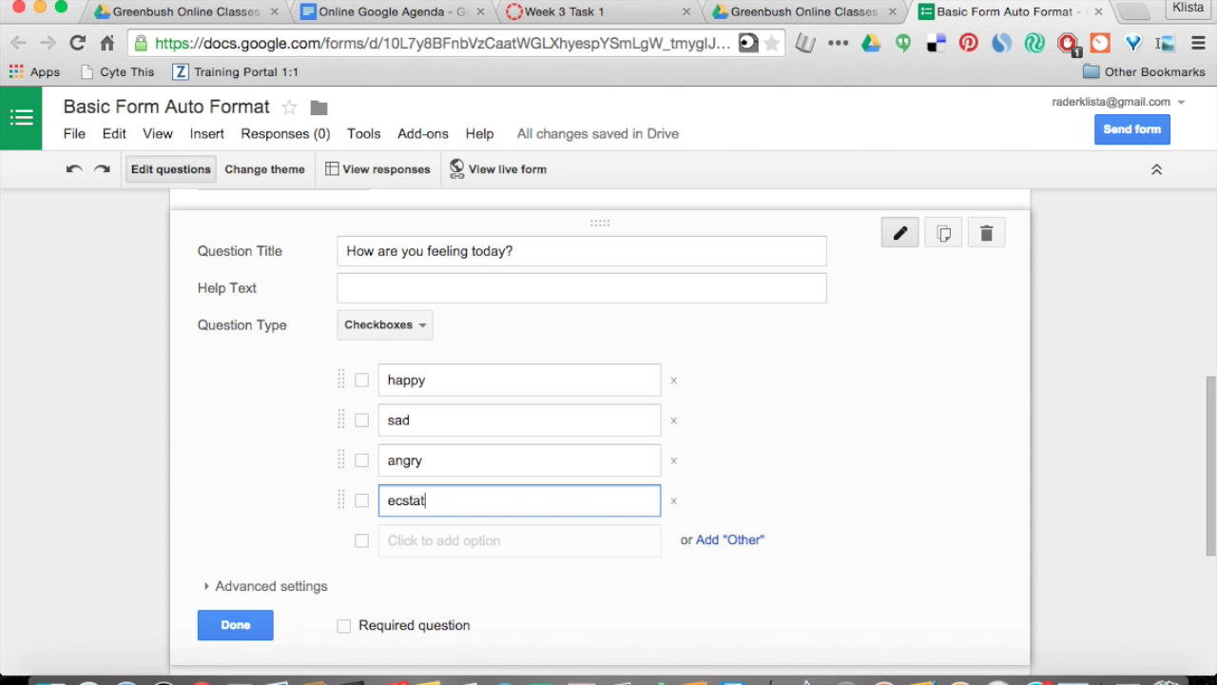
click(385, 554)
text(moody)
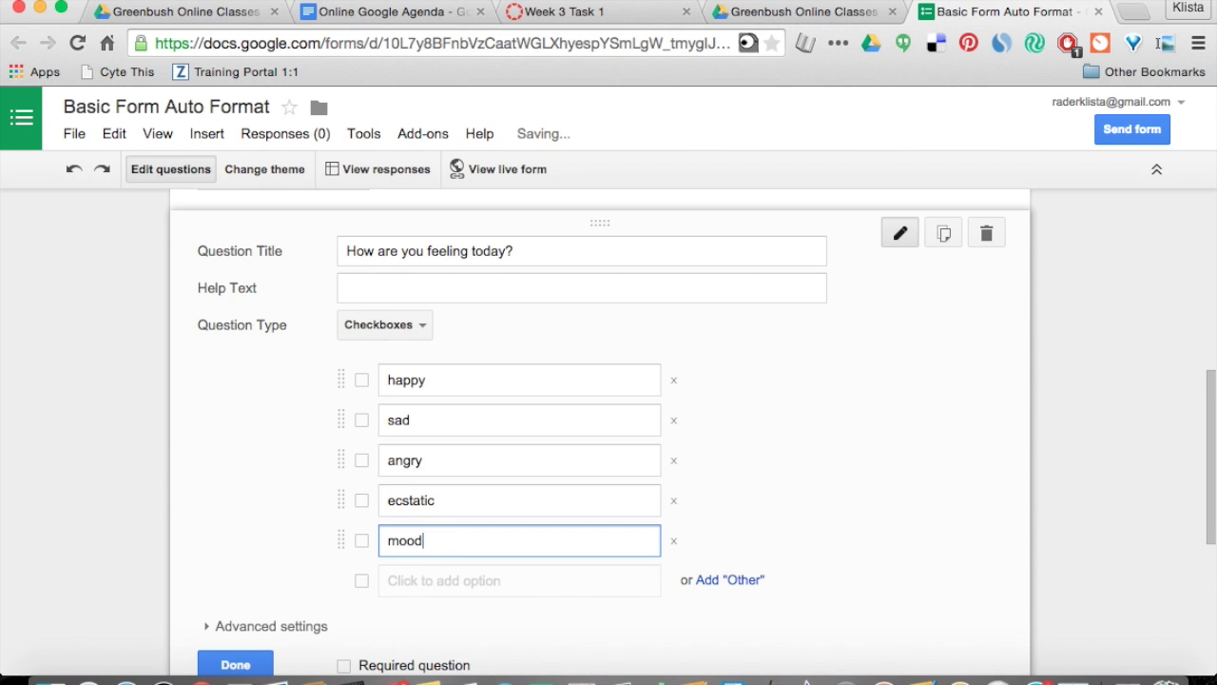
click(235, 625)
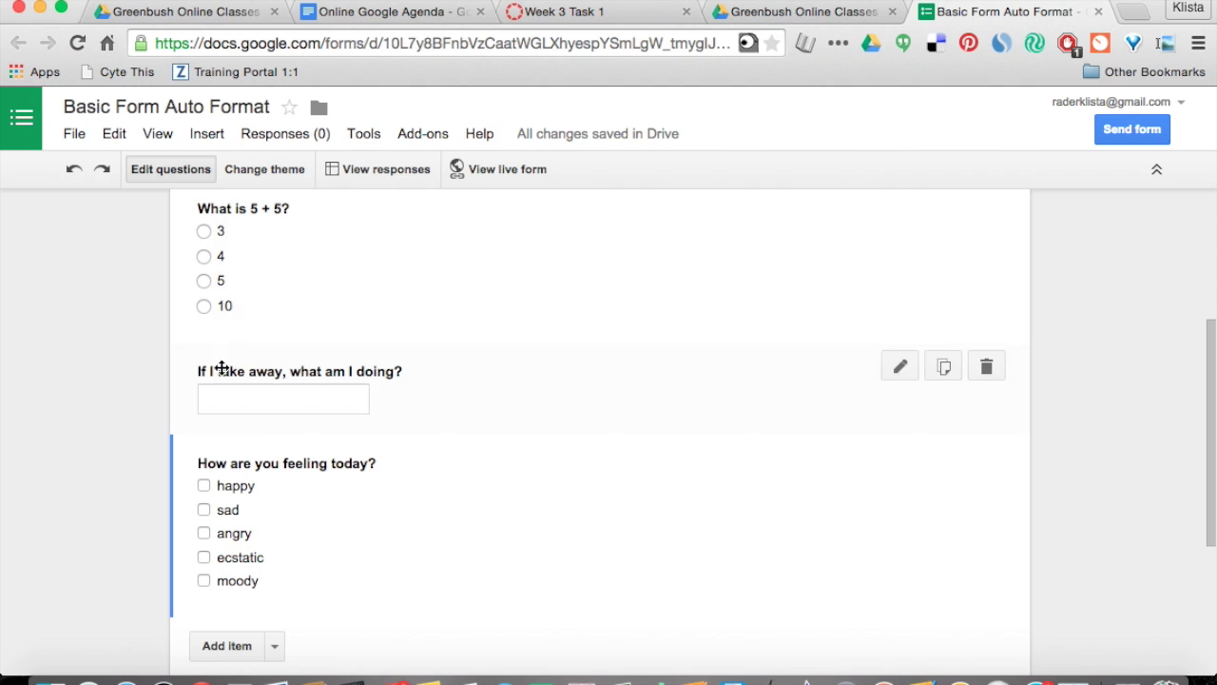
scroll(182, 508, down, 4)
scroll(182, 508, up, 5)
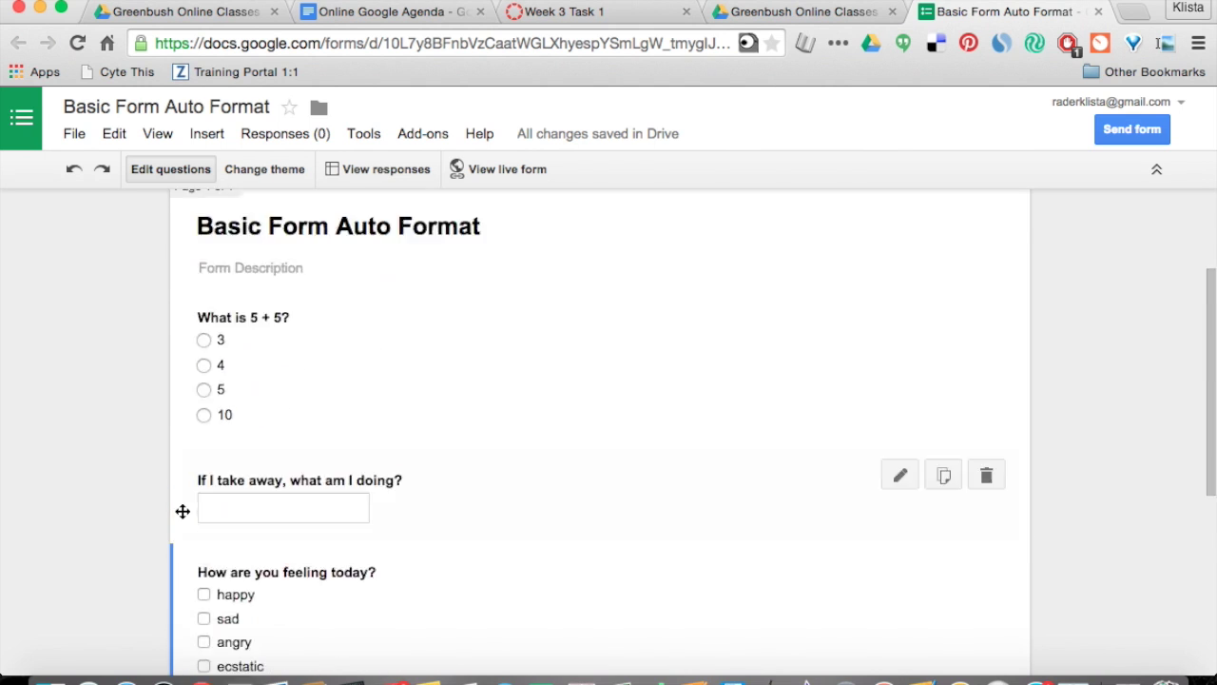
scroll(181, 512, up, 3)
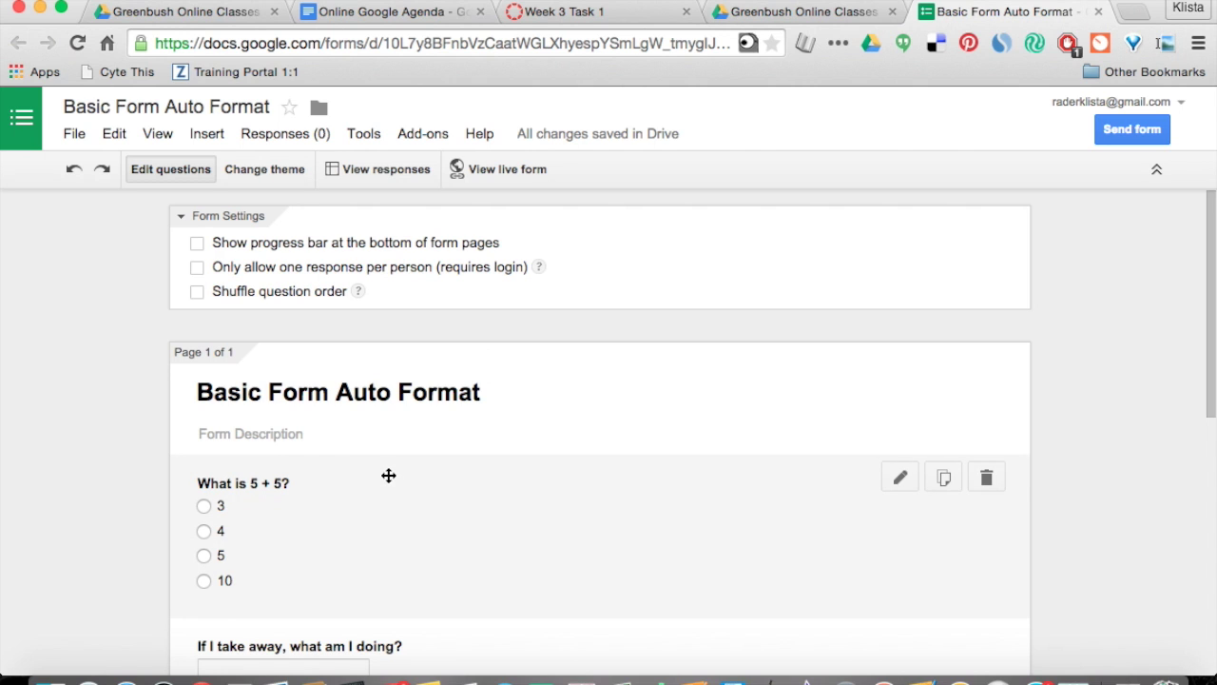
click(1132, 127)
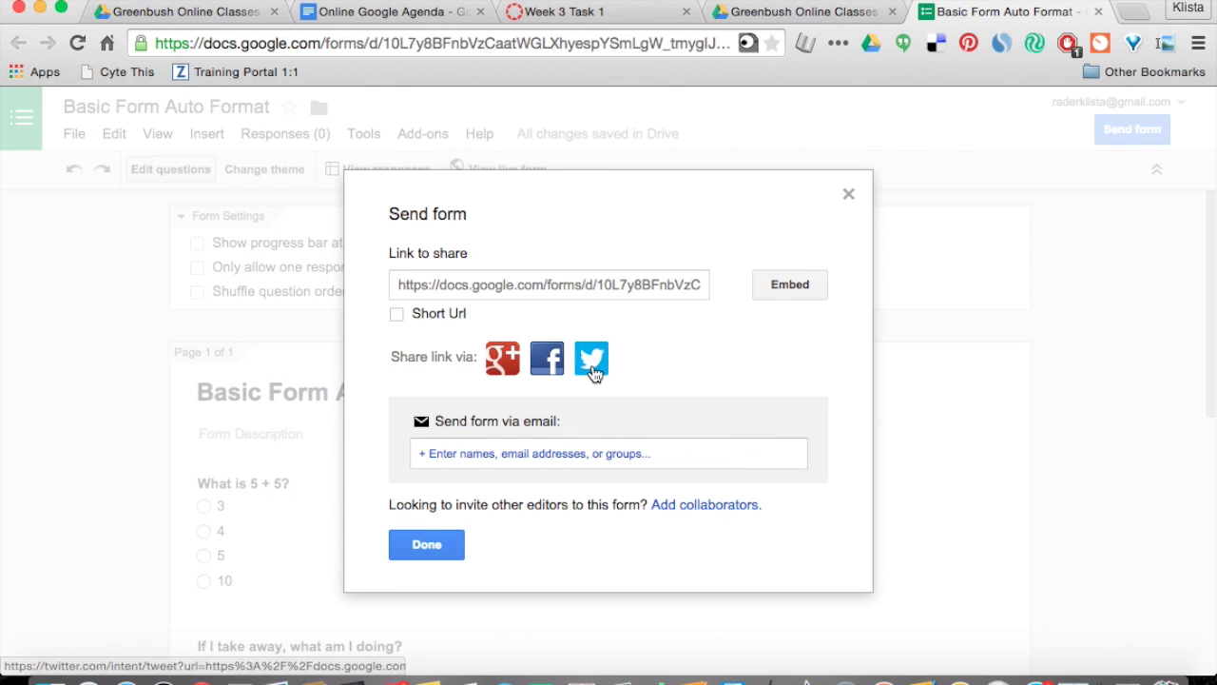
click(422, 545)
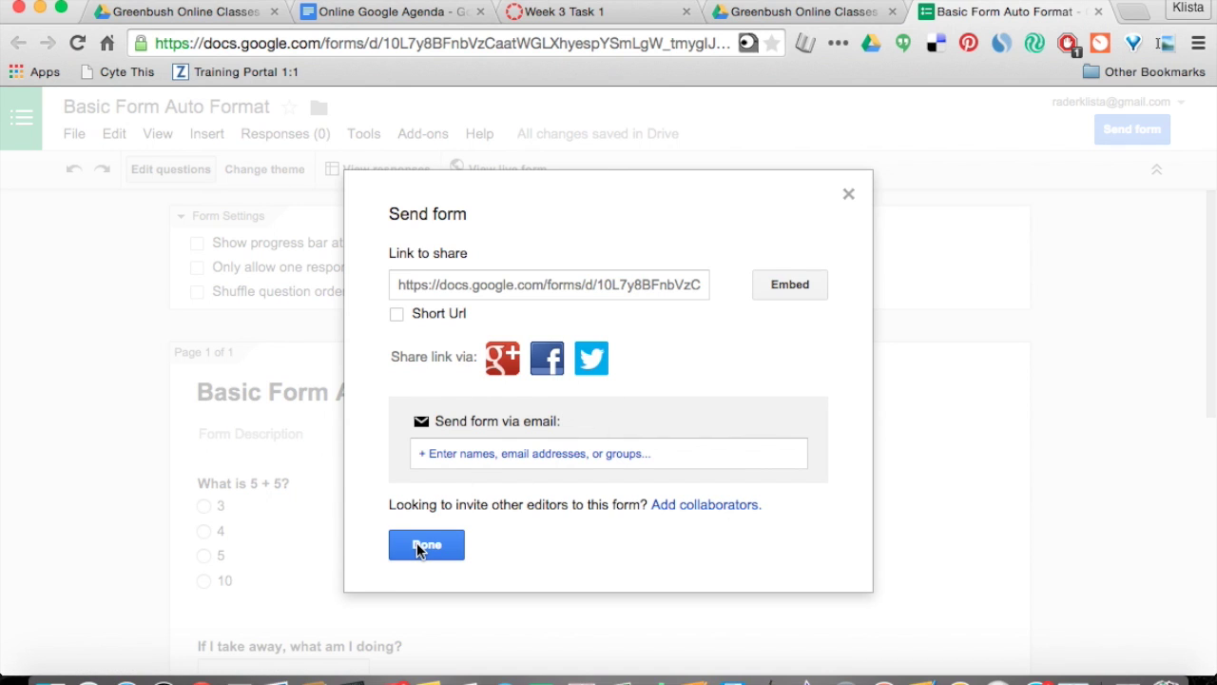
click(421, 545)
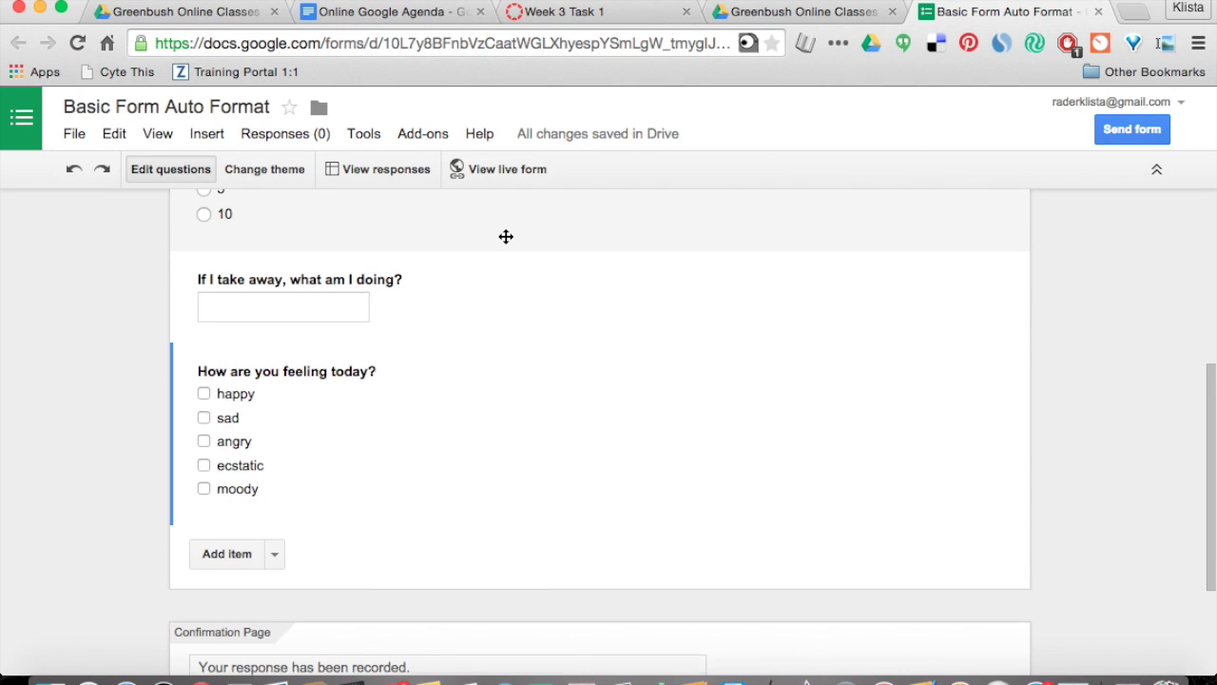
scroll(503, 233, up, 2)
Step: Submit a live test response answering 10, 'subtracting' and happy, then return to the editor
click(476, 171)
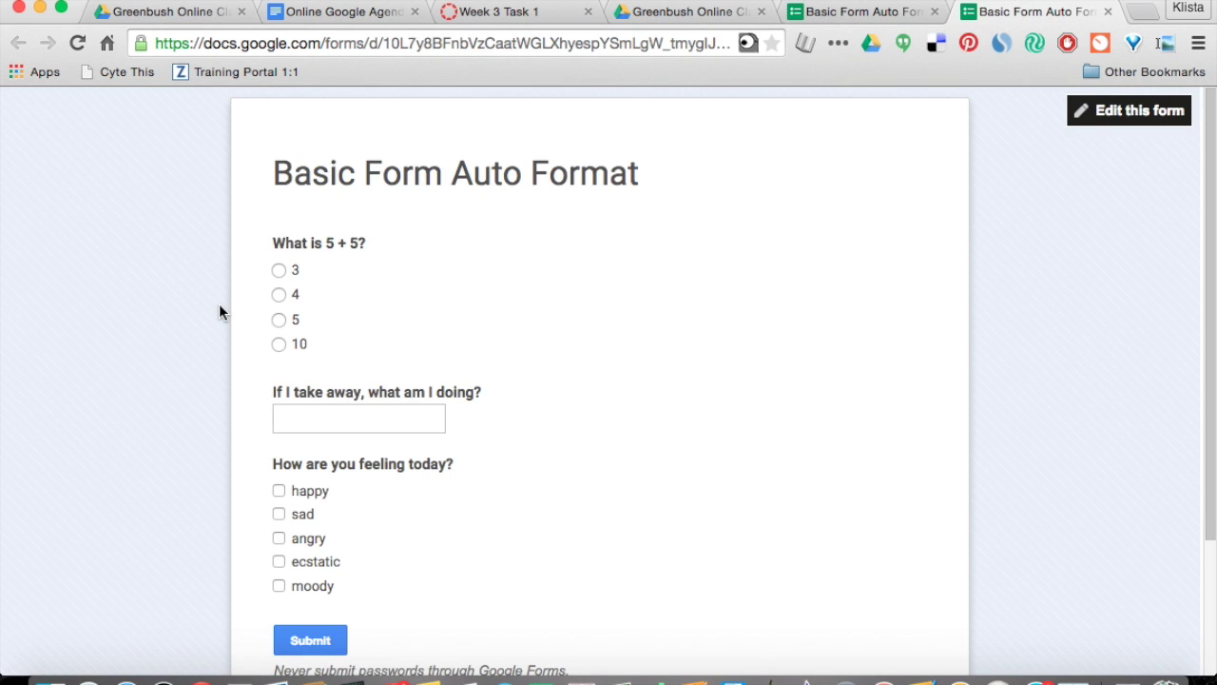
scroll(170, 345, down, 2)
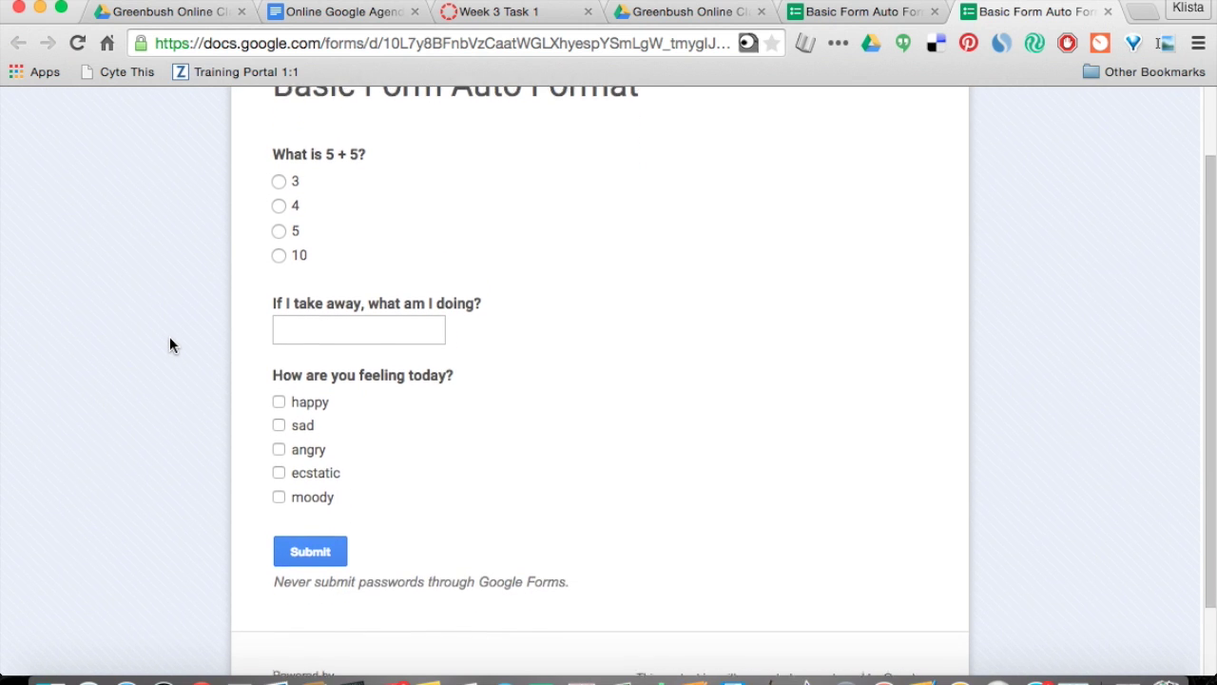
scroll(169, 345, up, 3)
click(279, 344)
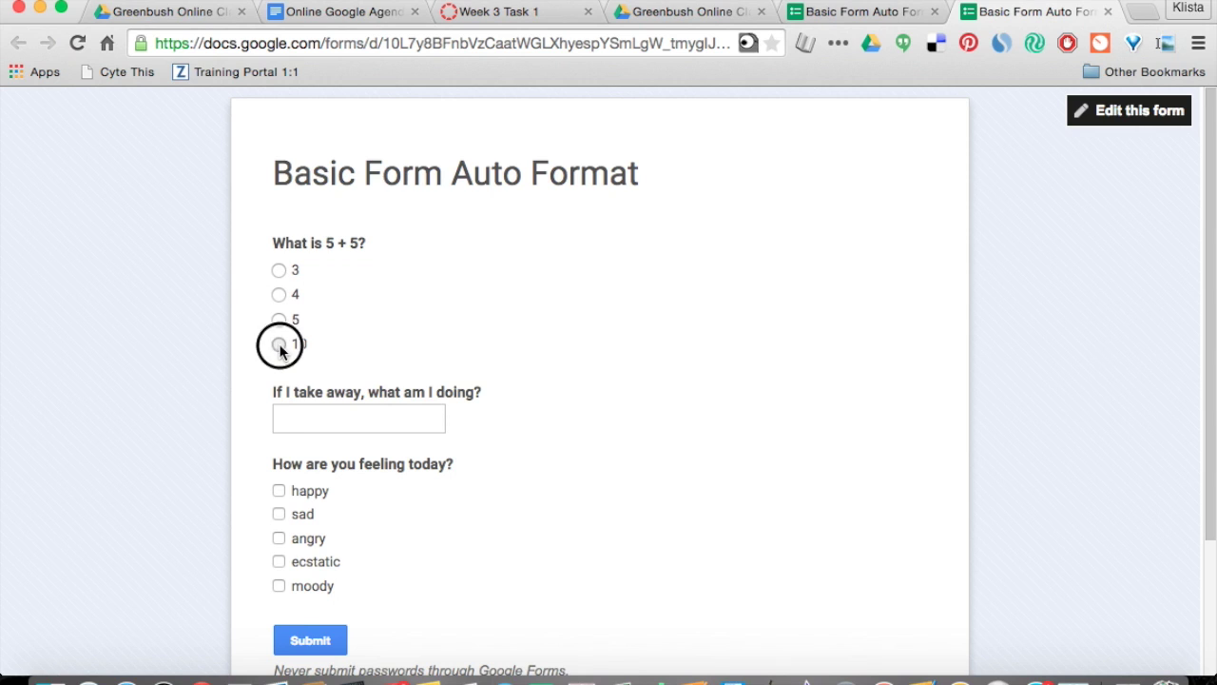
click(300, 425)
text(subtracting)
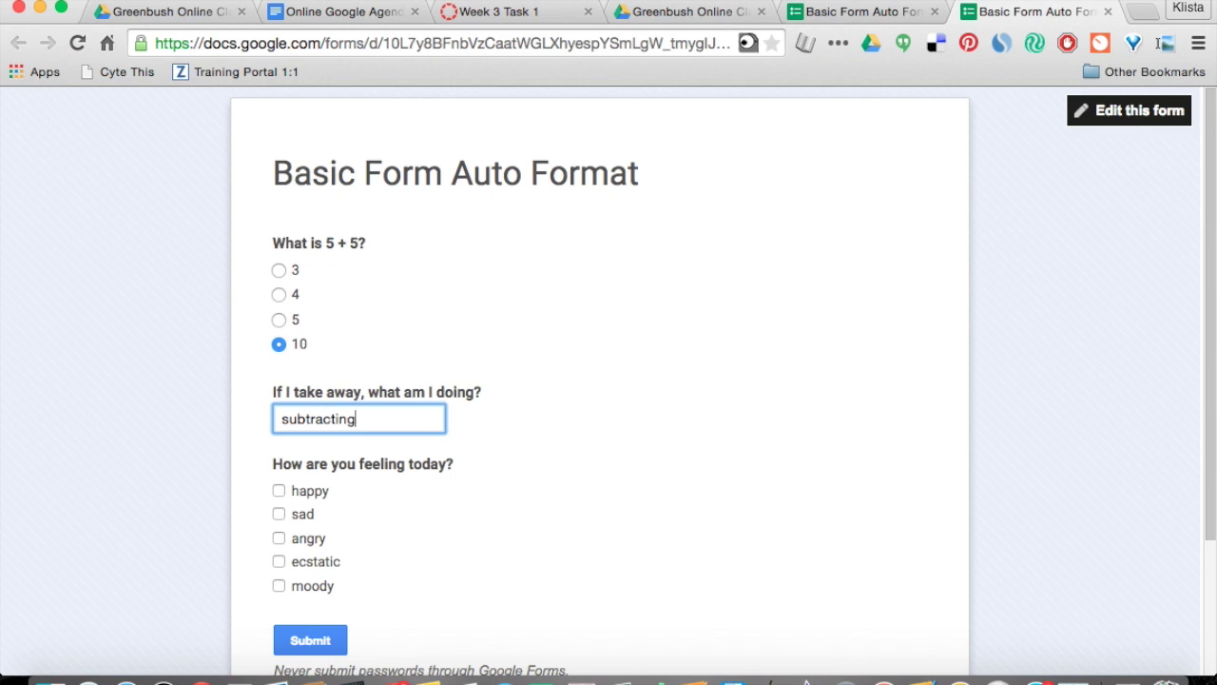
click(279, 491)
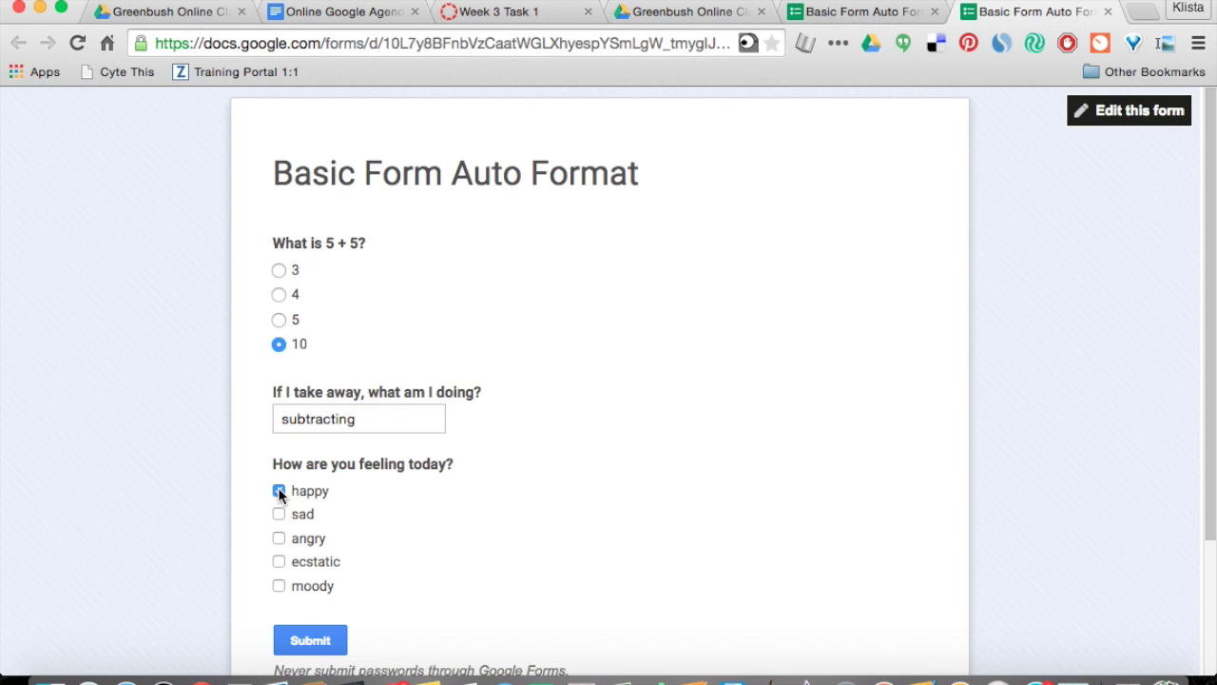
click(300, 641)
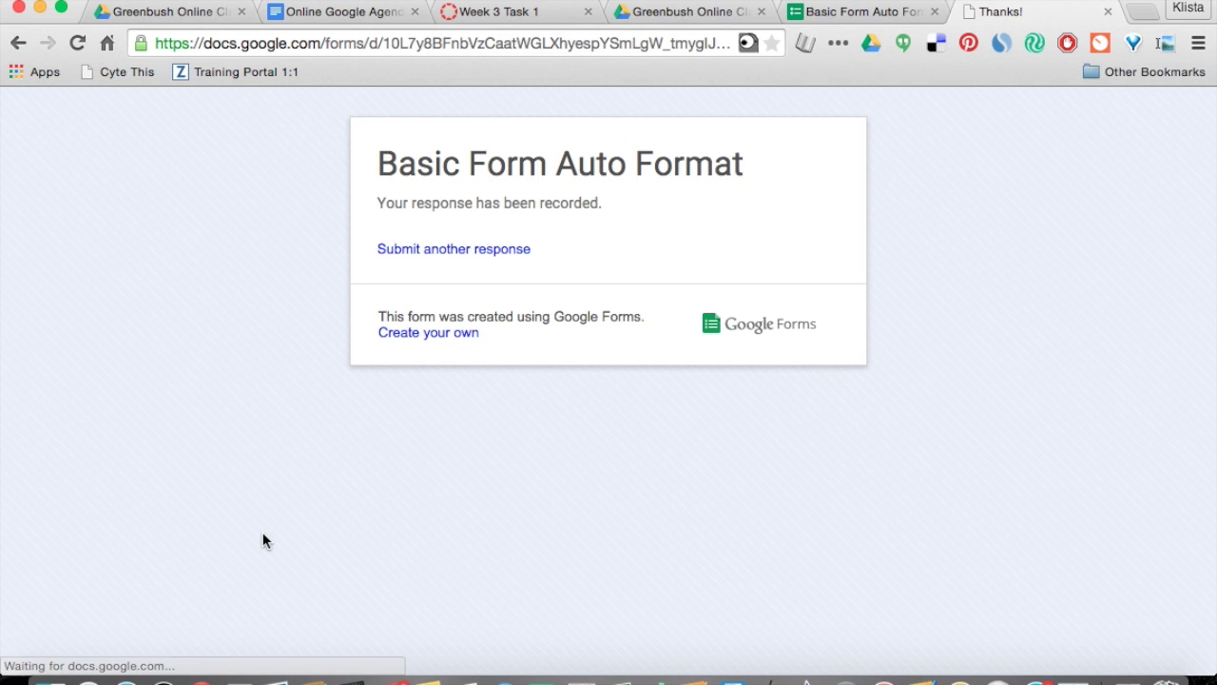
click(1108, 11)
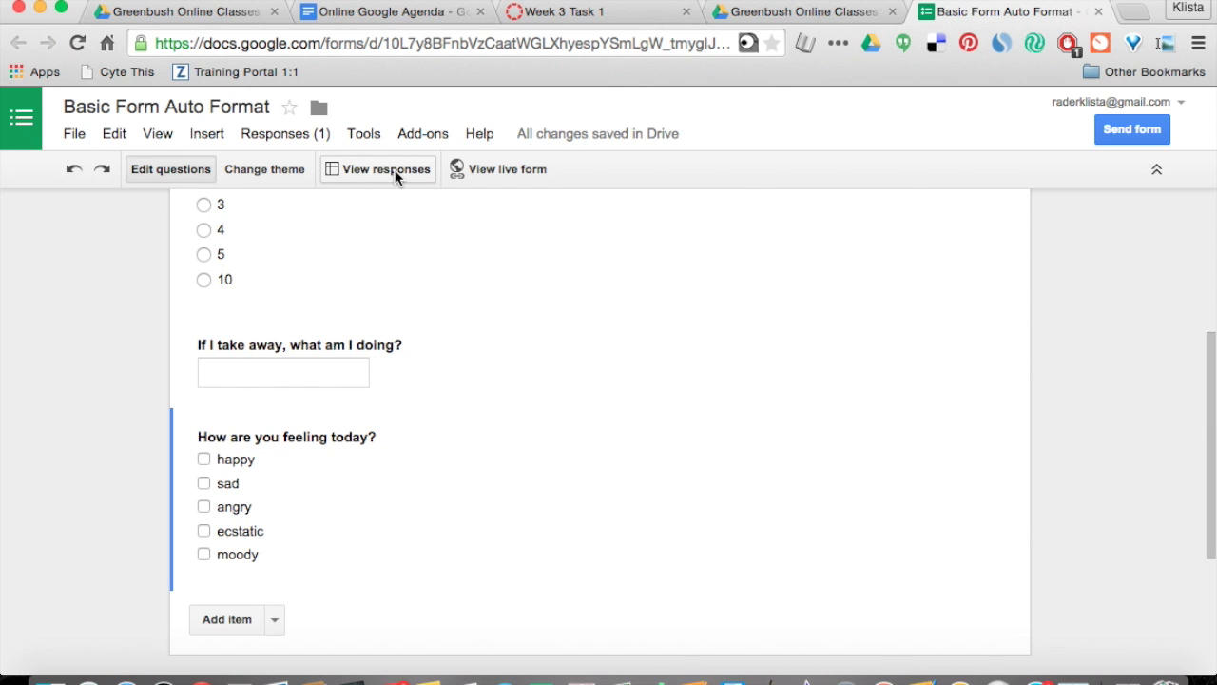
Step: Open the linked responses spreadsheet and start a conditional formatting rule on column D
click(395, 169)
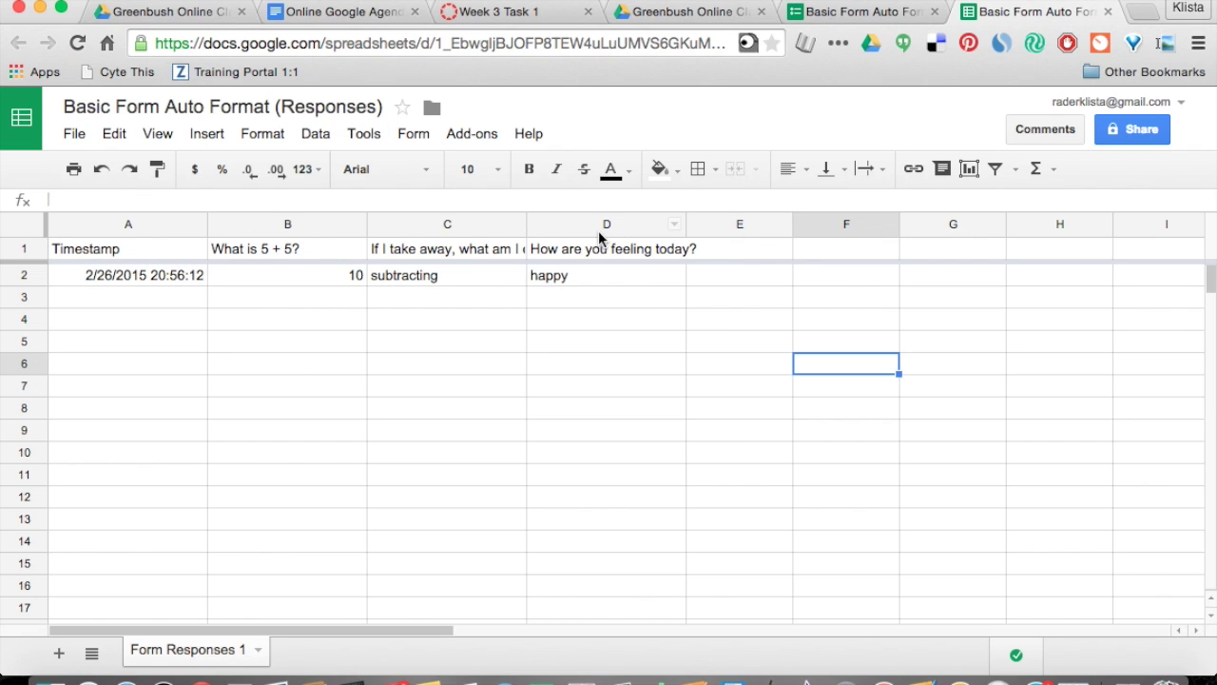
click(675, 226)
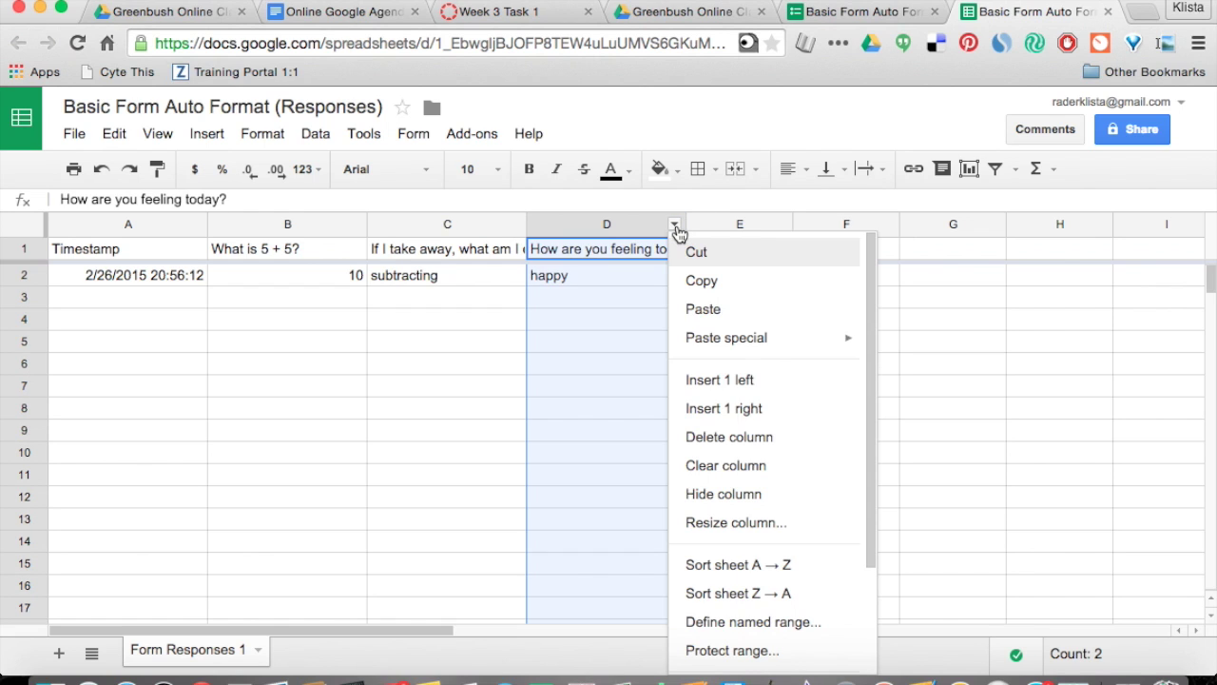
scroll(758, 434, down, 1)
scroll(758, 434, down, 2)
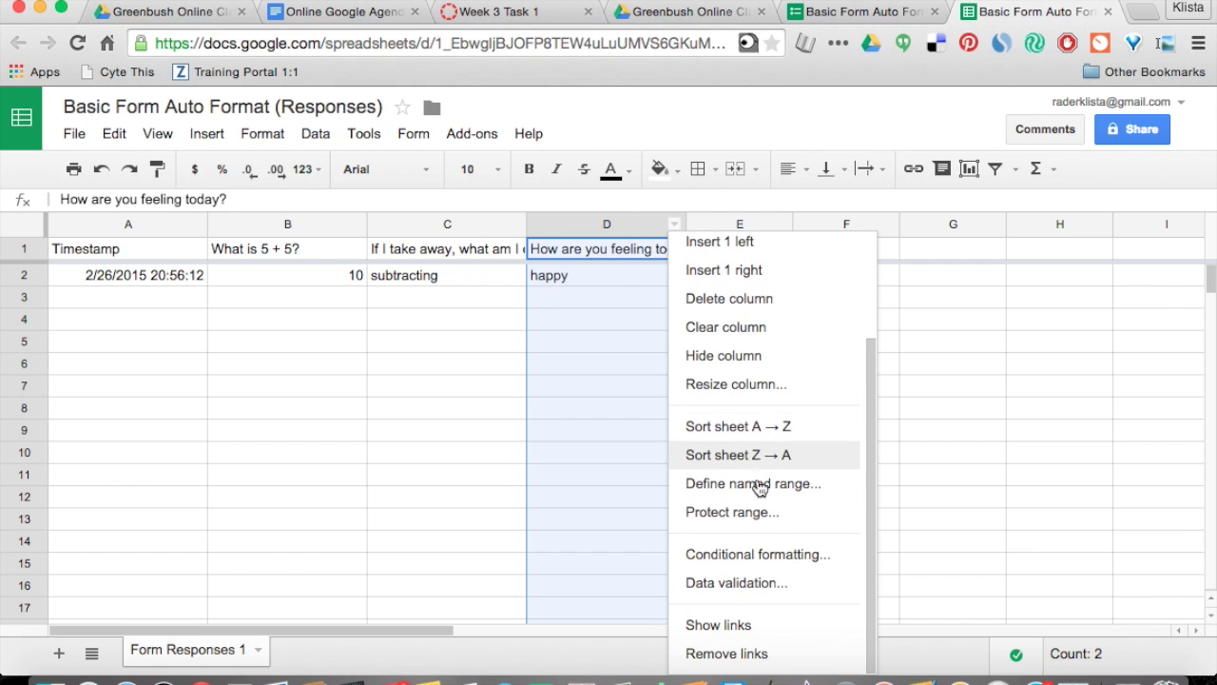
click(779, 556)
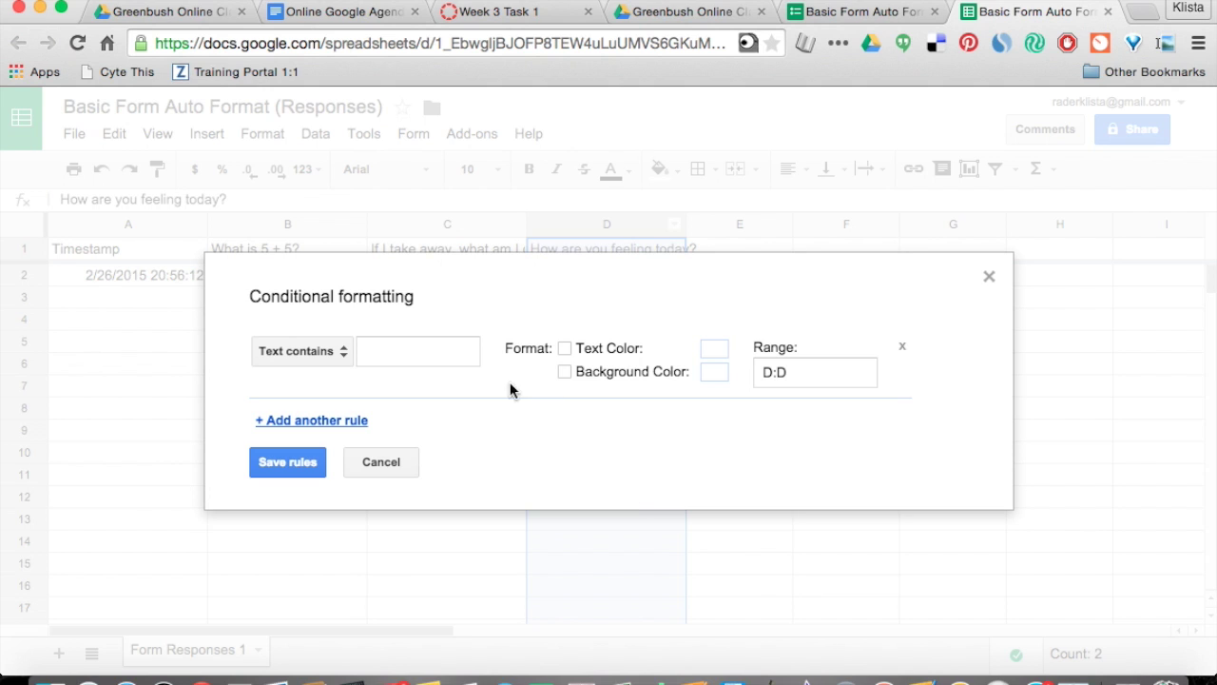
Step: Add a rule giving column D cells containing 'angry' a red background
click(341, 354)
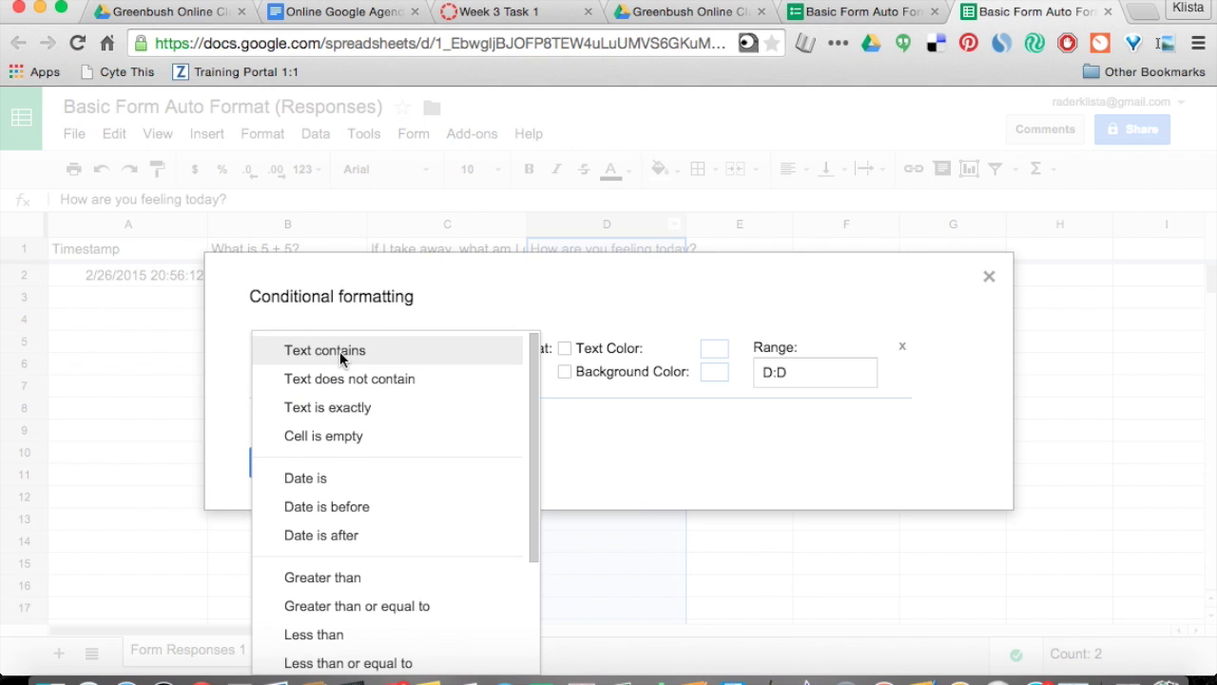
click(341, 352)
click(391, 352)
text(angry)
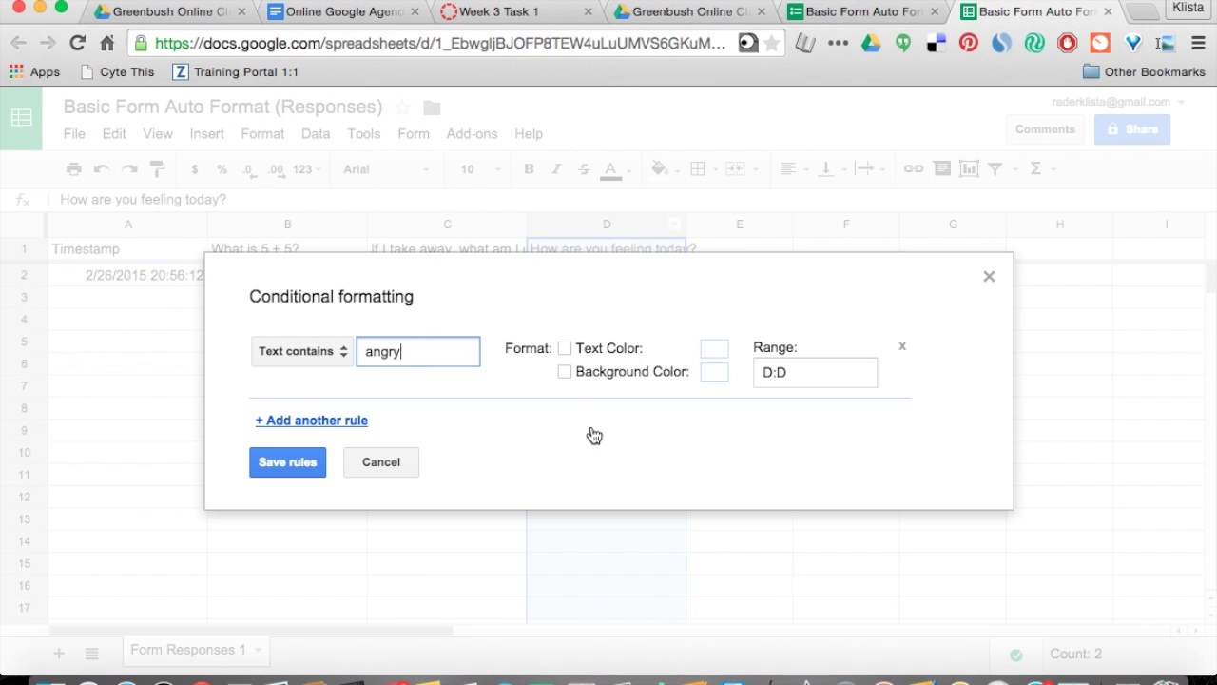
click(567, 371)
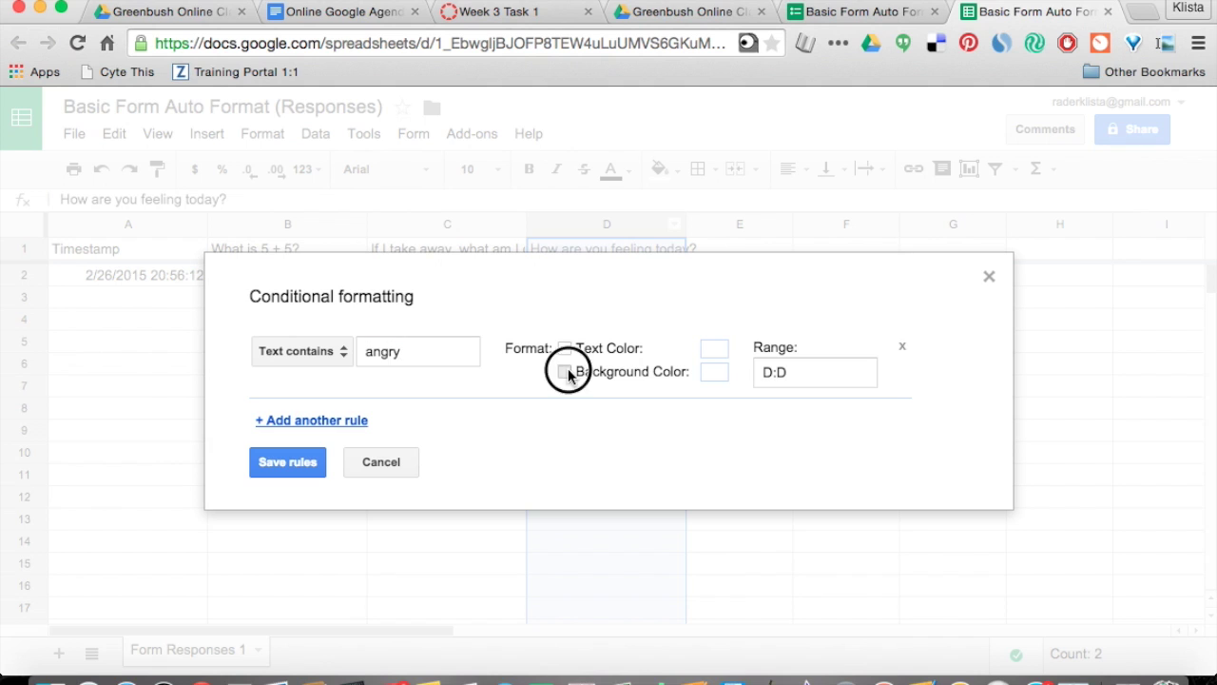
click(745, 431)
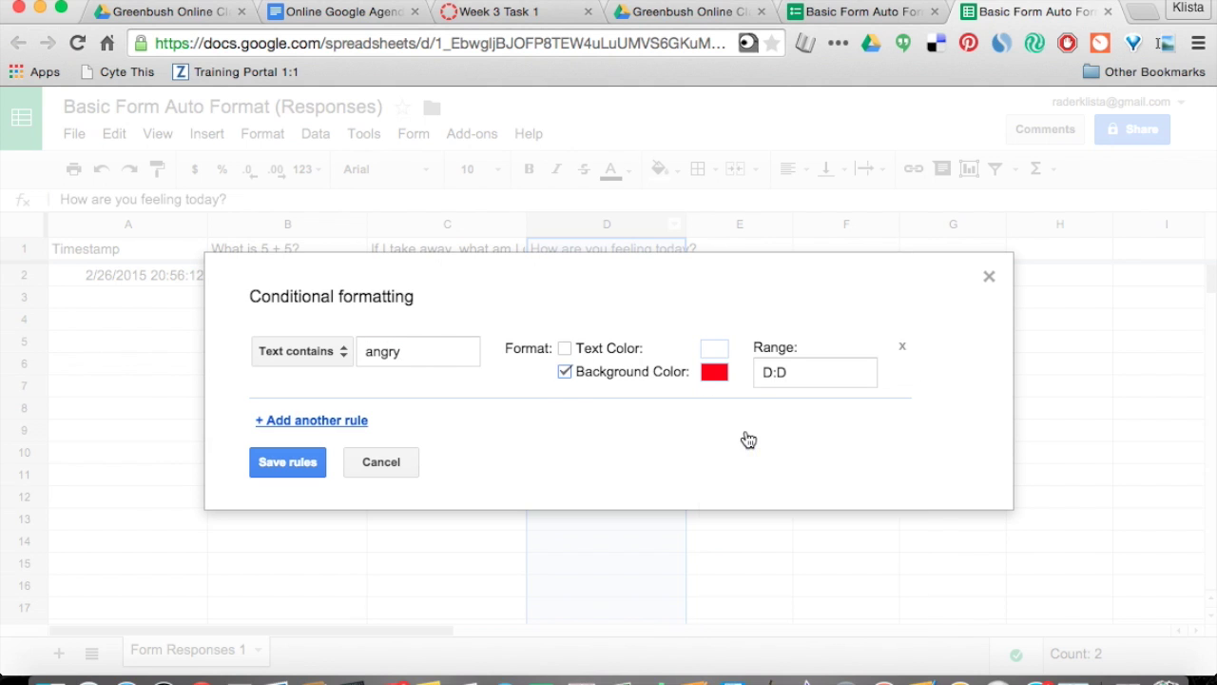
Step: Add a second rule giving cells exactly 'happy' a yellow background, and save the rules
click(311, 421)
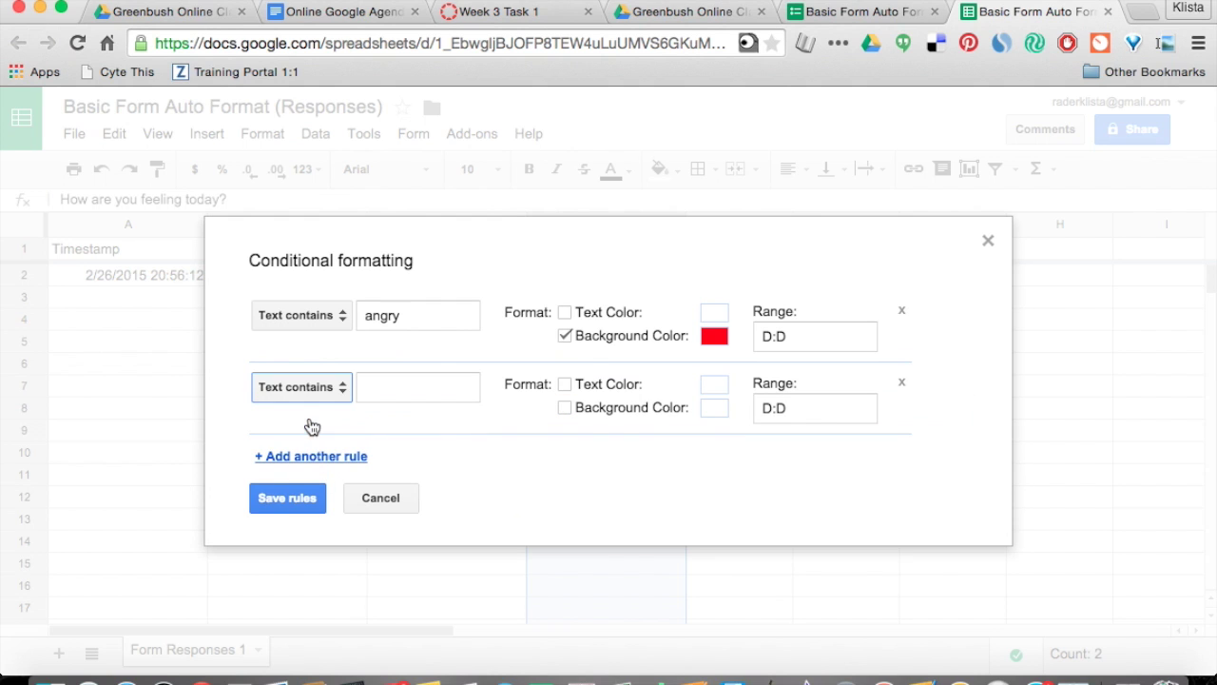
click(340, 389)
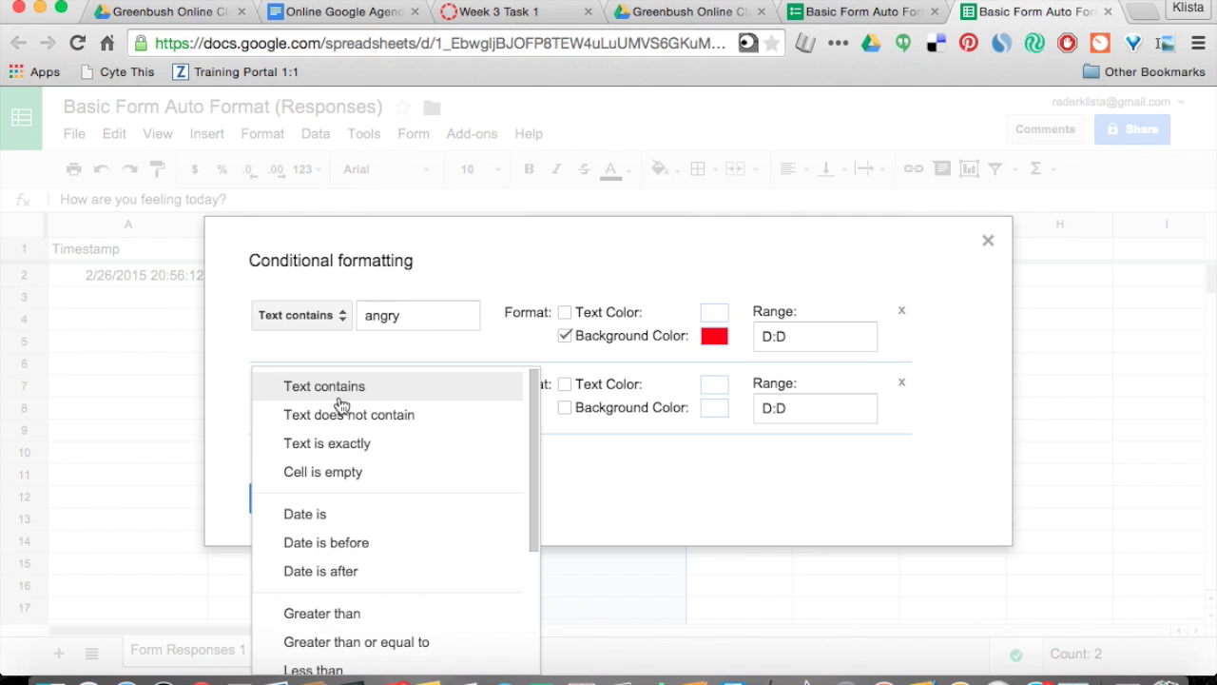
click(335, 453)
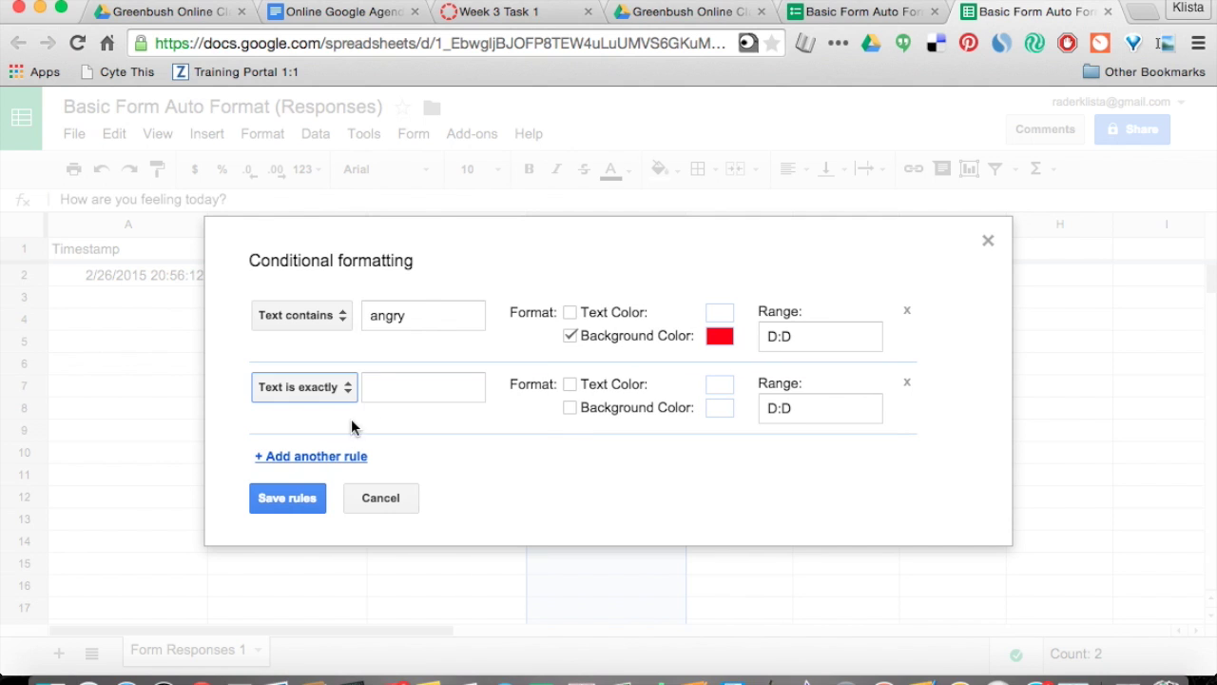
click(378, 391)
text(happy)
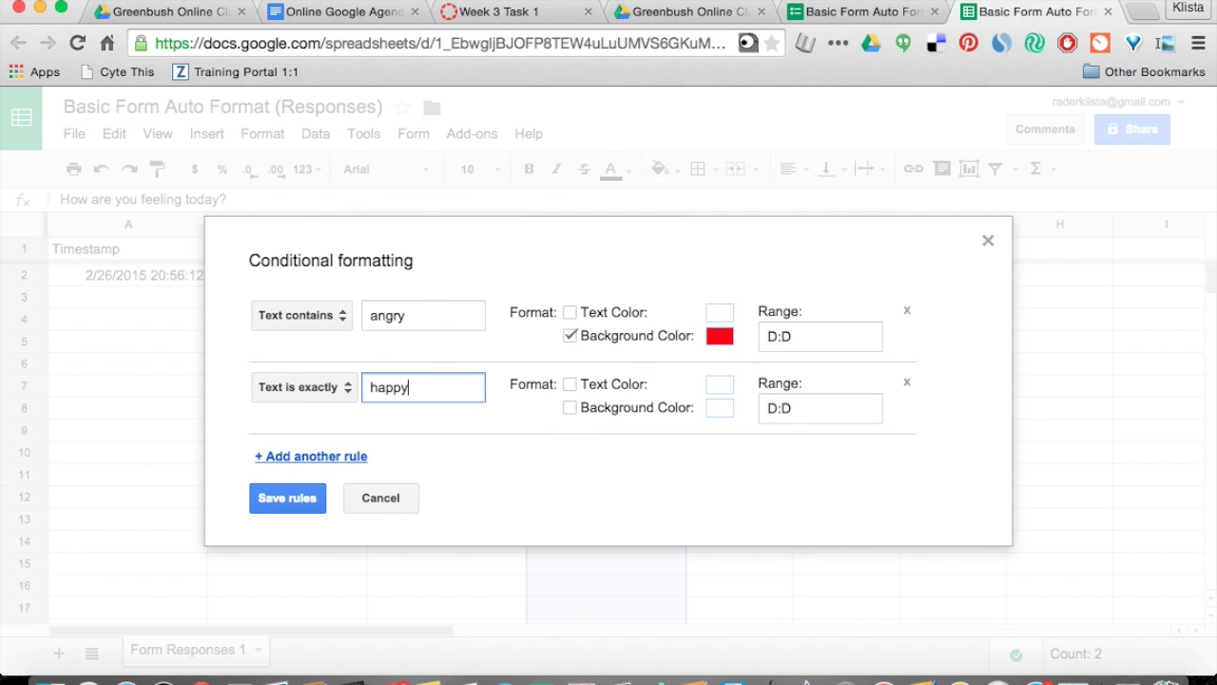
click(571, 408)
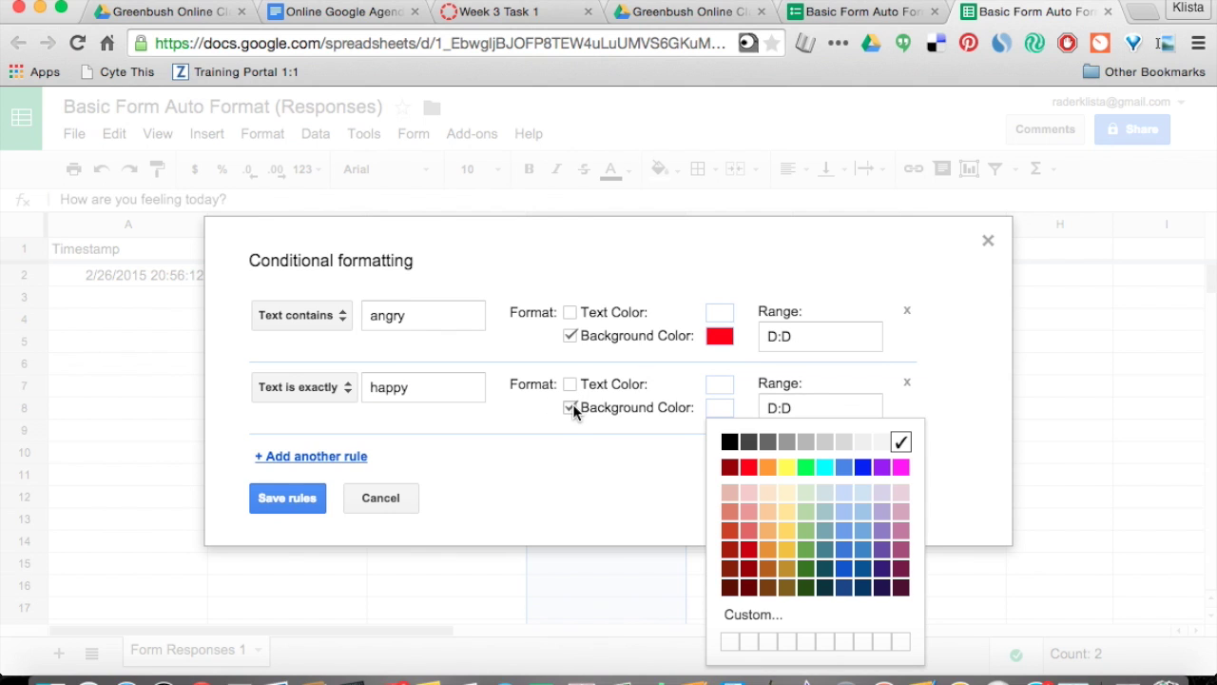
click(786, 467)
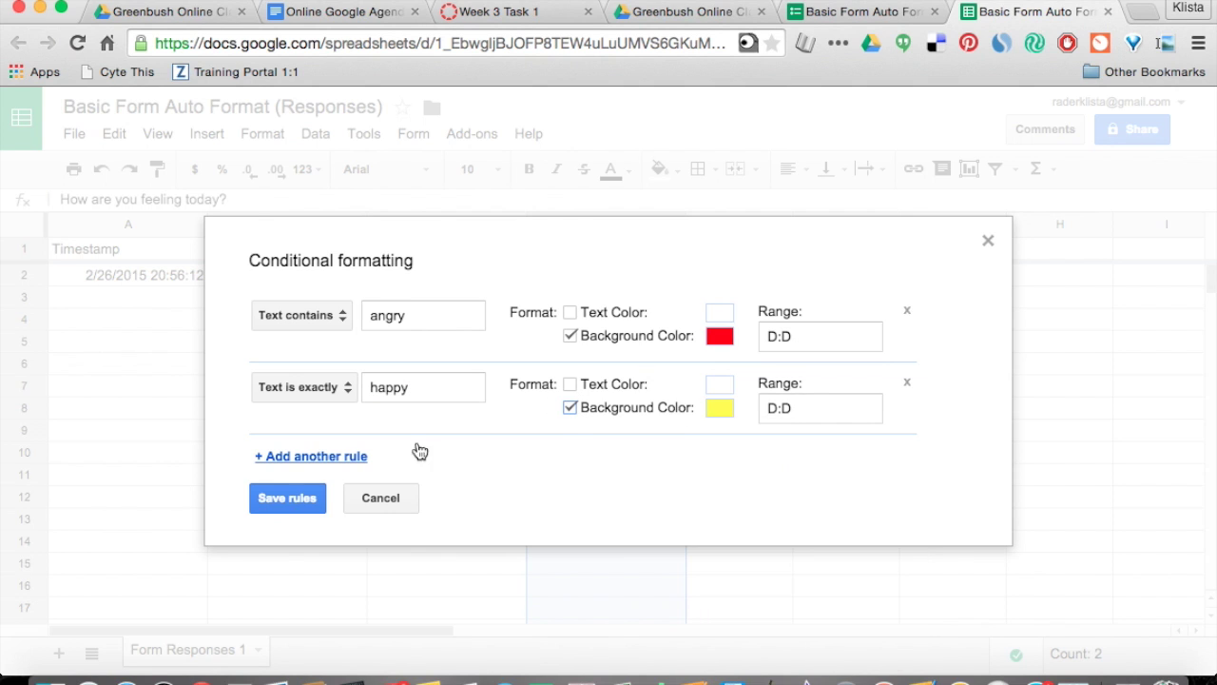
click(286, 500)
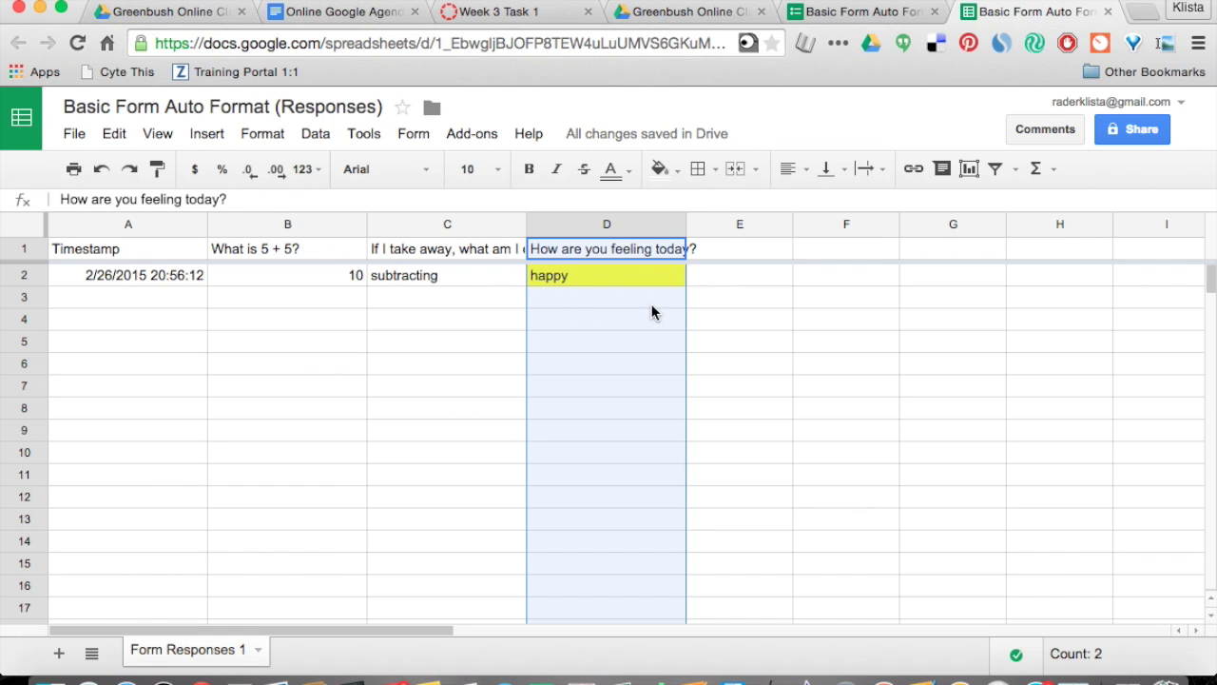
Step: Submit a second live test response answering 10, 'idk' and angry, then return to the editor
click(837, 10)
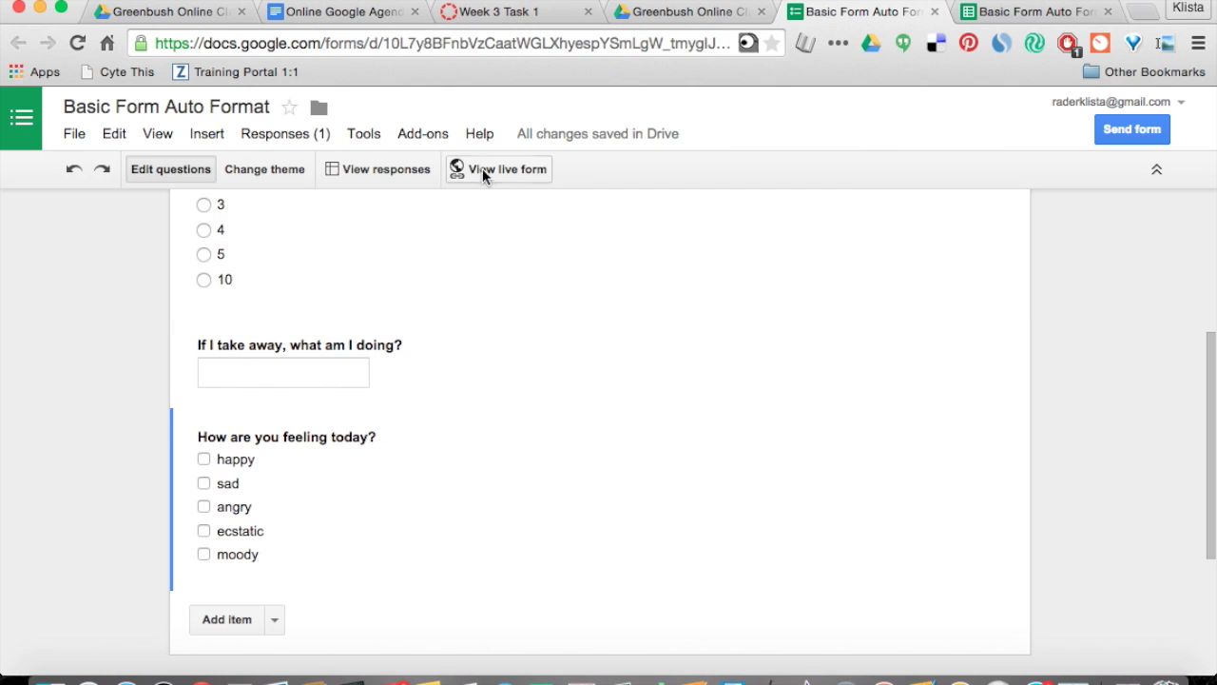
click(486, 173)
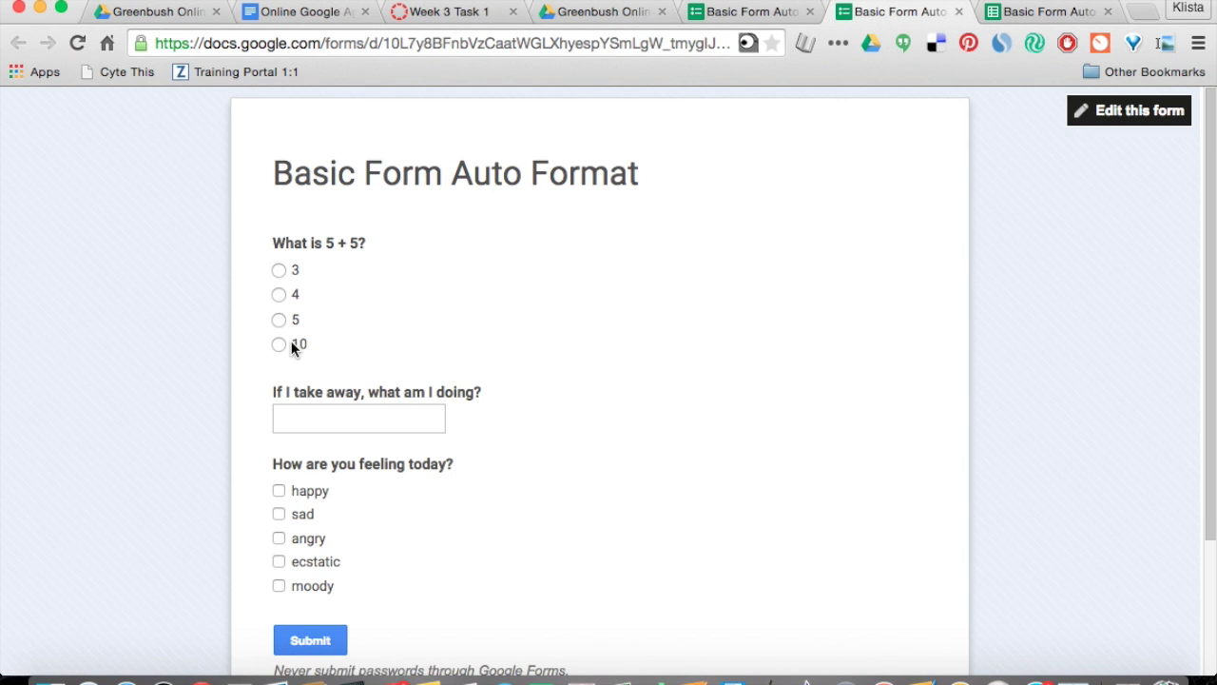
click(283, 346)
click(296, 422)
text(idk)
key(Tab)
click(278, 539)
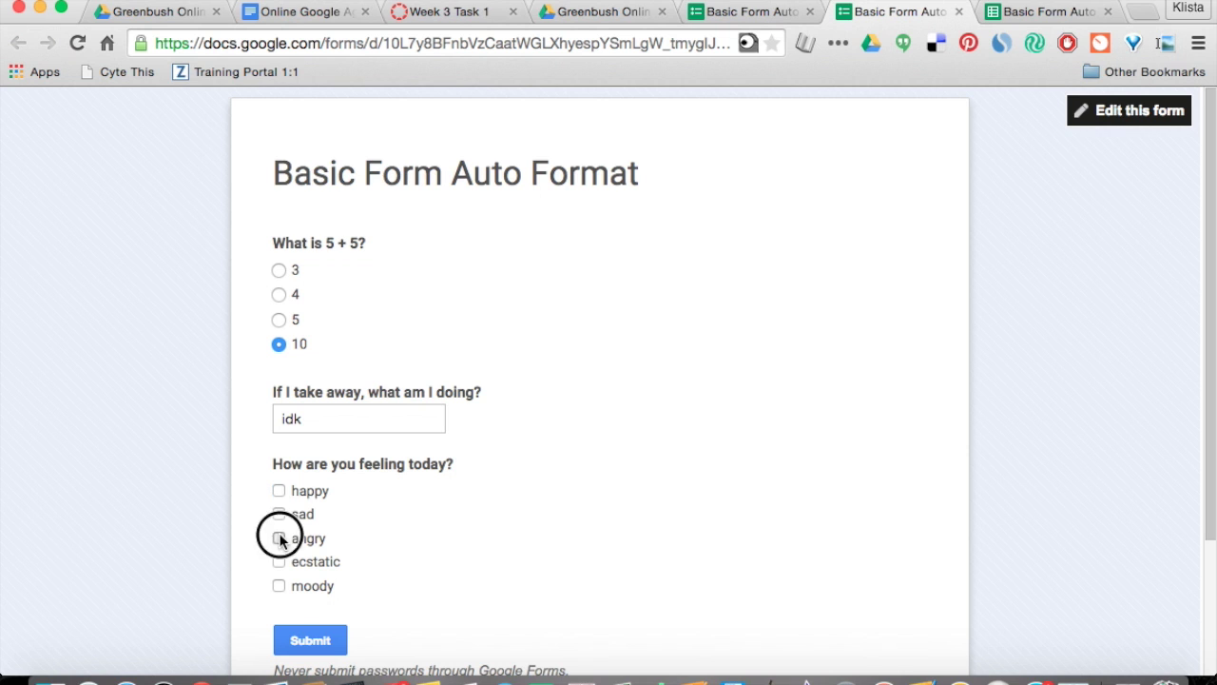
click(317, 640)
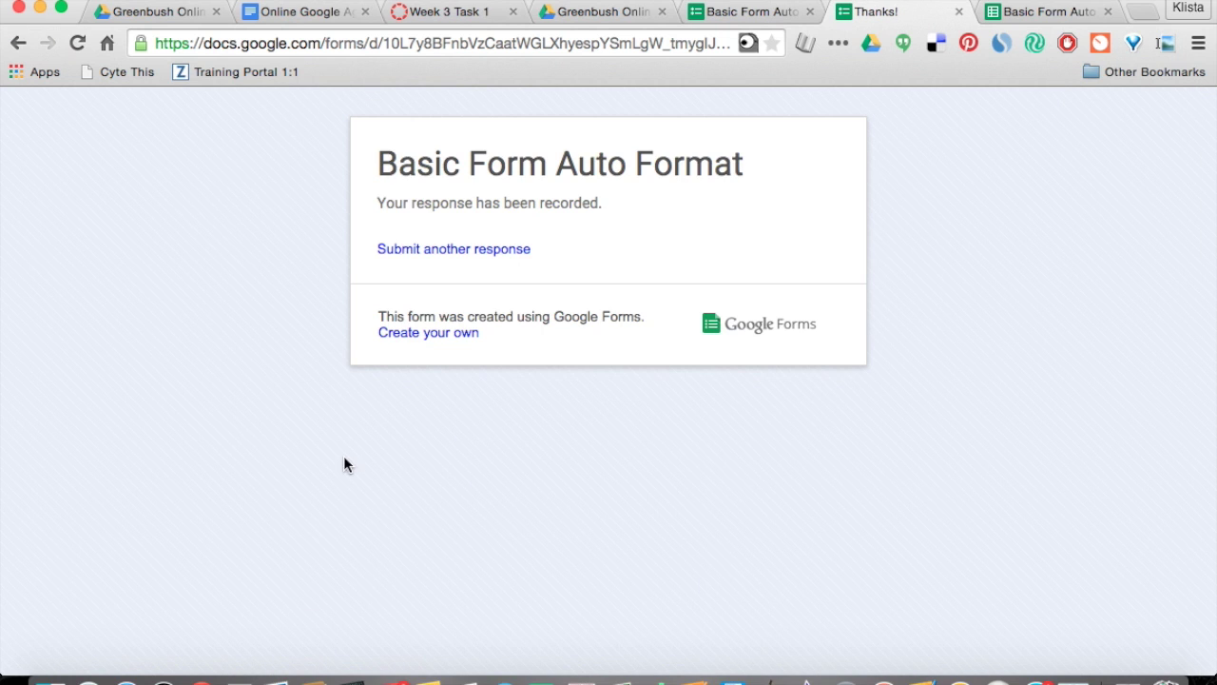
key(super+w)
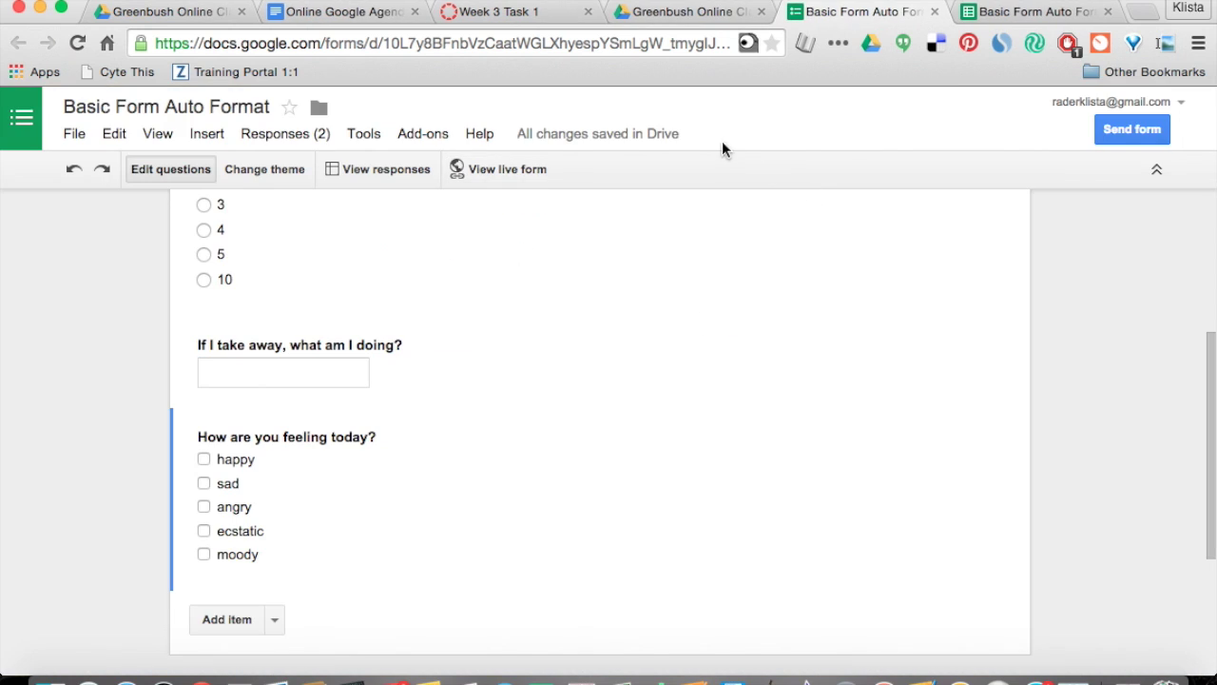
Step: Check the responses sheet, where row 3's angry answer is automatically filled red
click(989, 9)
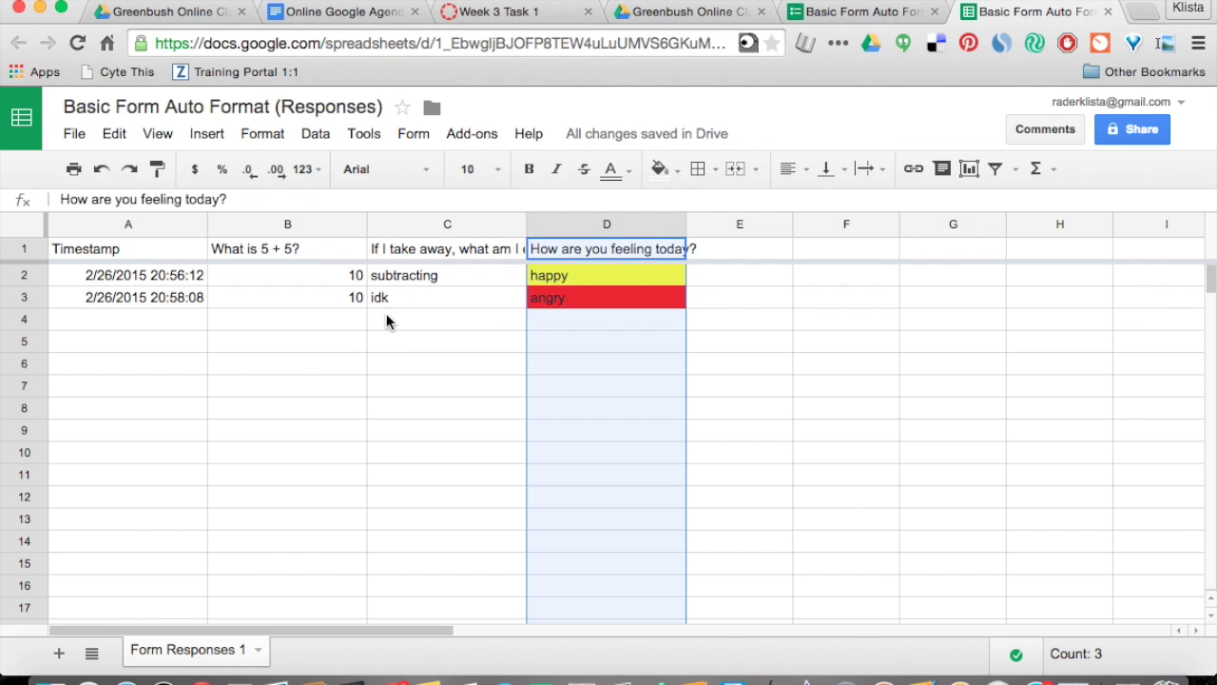
click(514, 229)
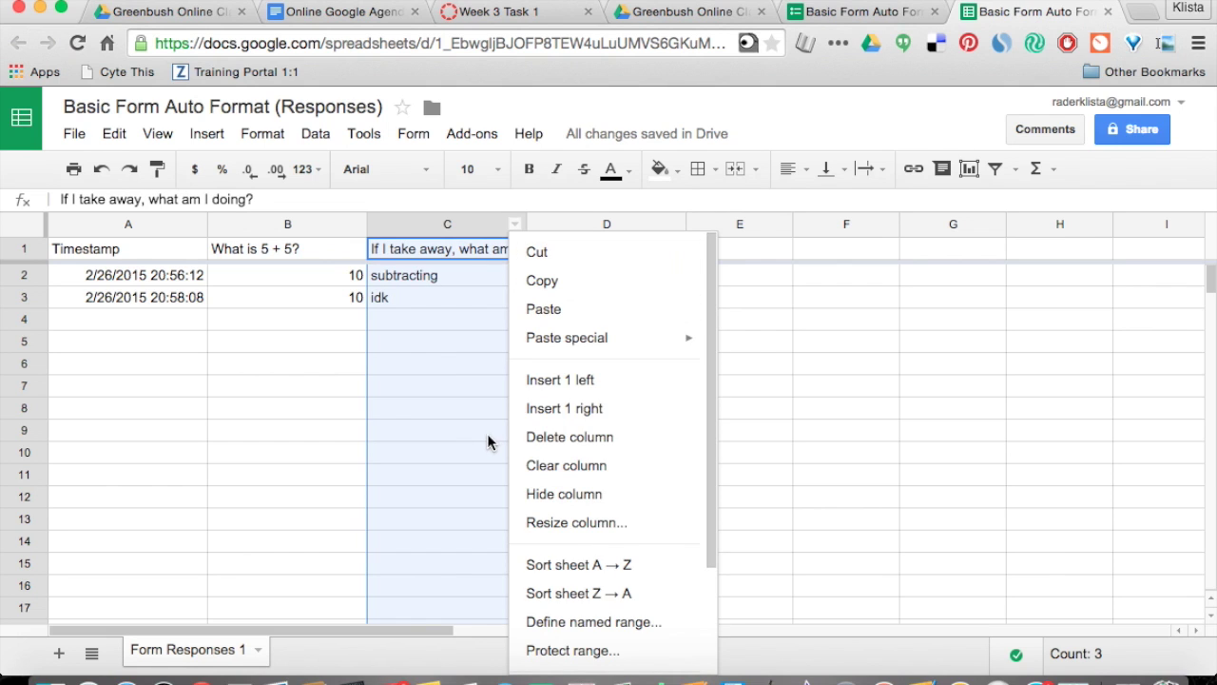
scroll(590, 471, down, 3)
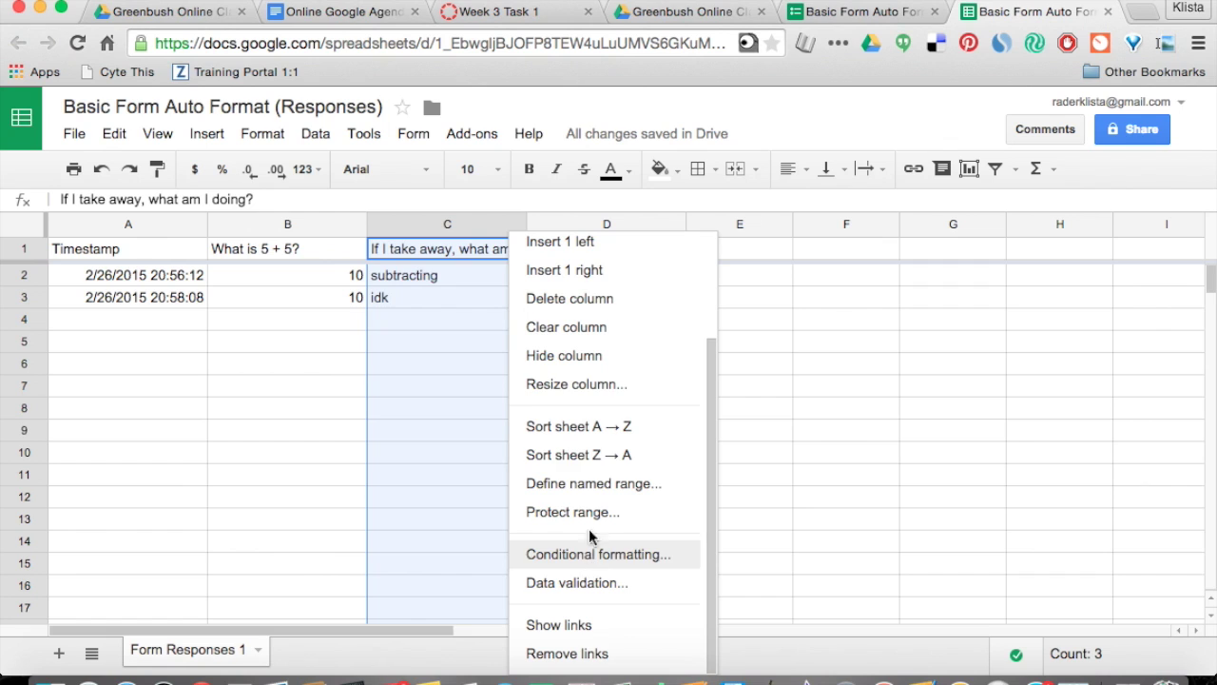
click(497, 231)
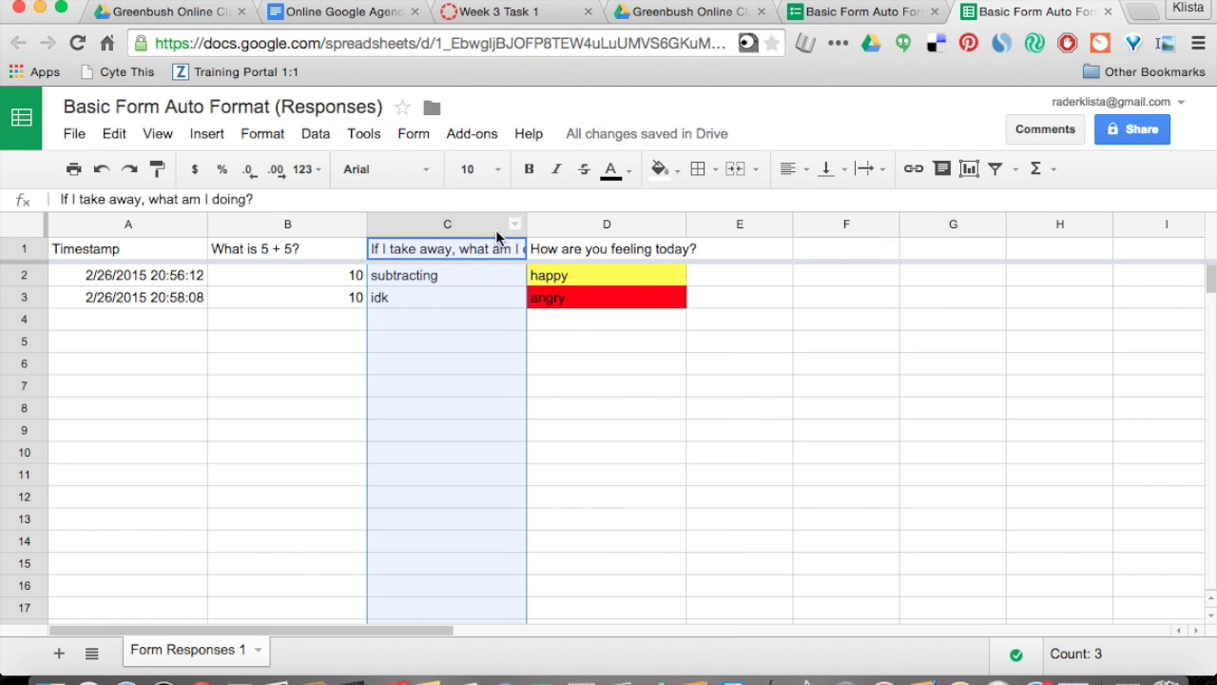